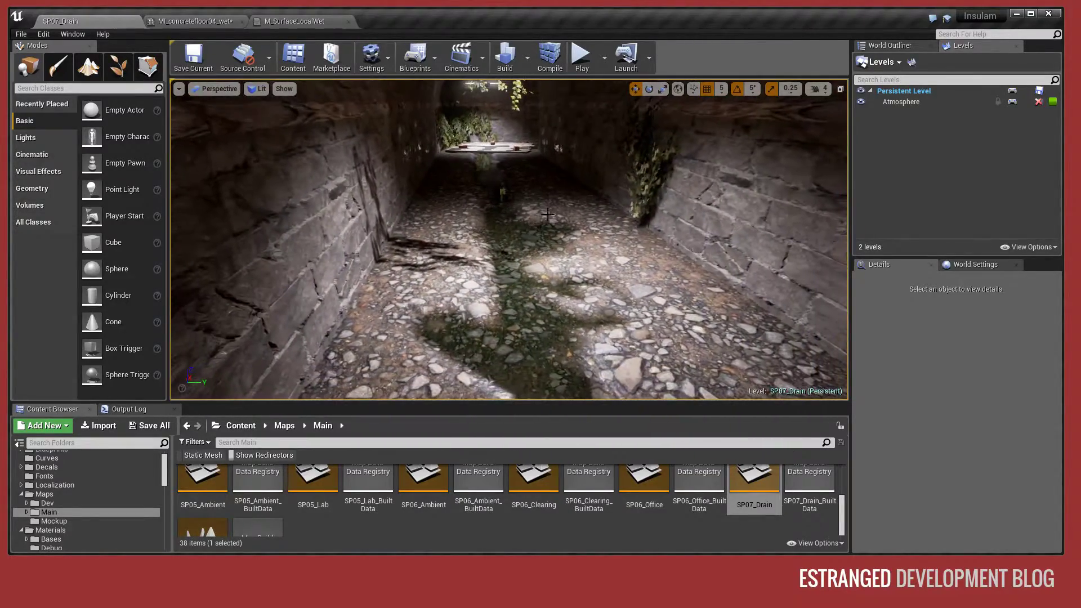
- Select the four stone floor meshes that run along the drain tunnel
click(607, 240)
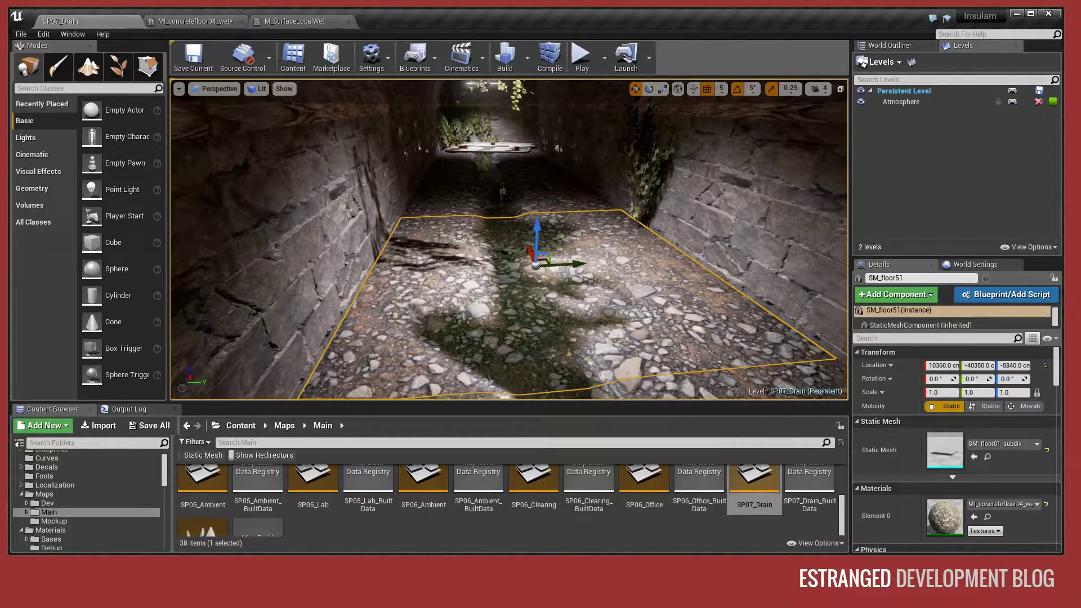
ctrl+click(558, 194)
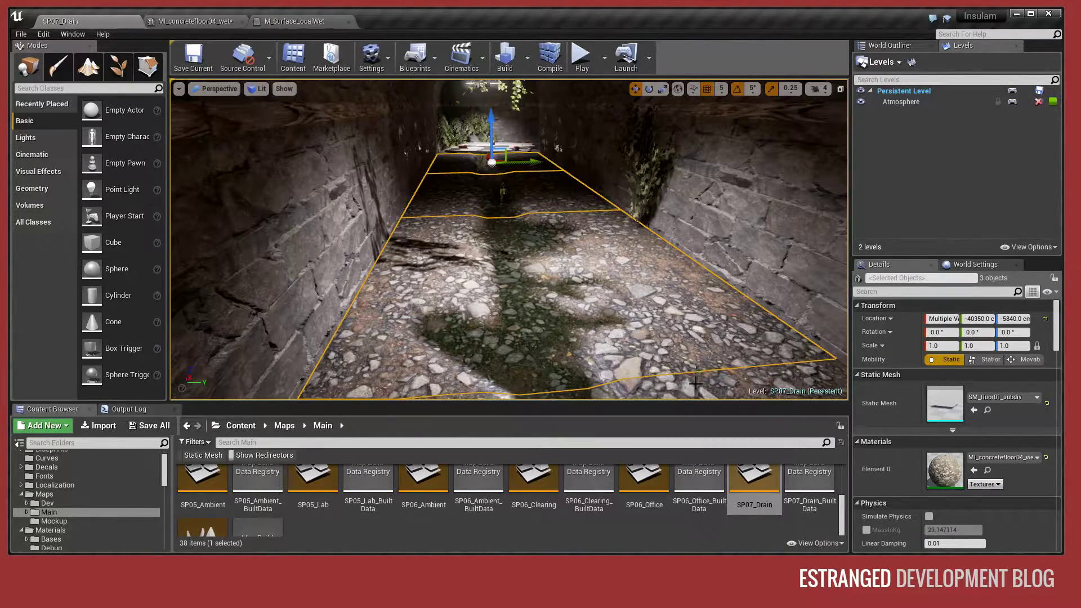
right_drag(507, 225, 616, 289)
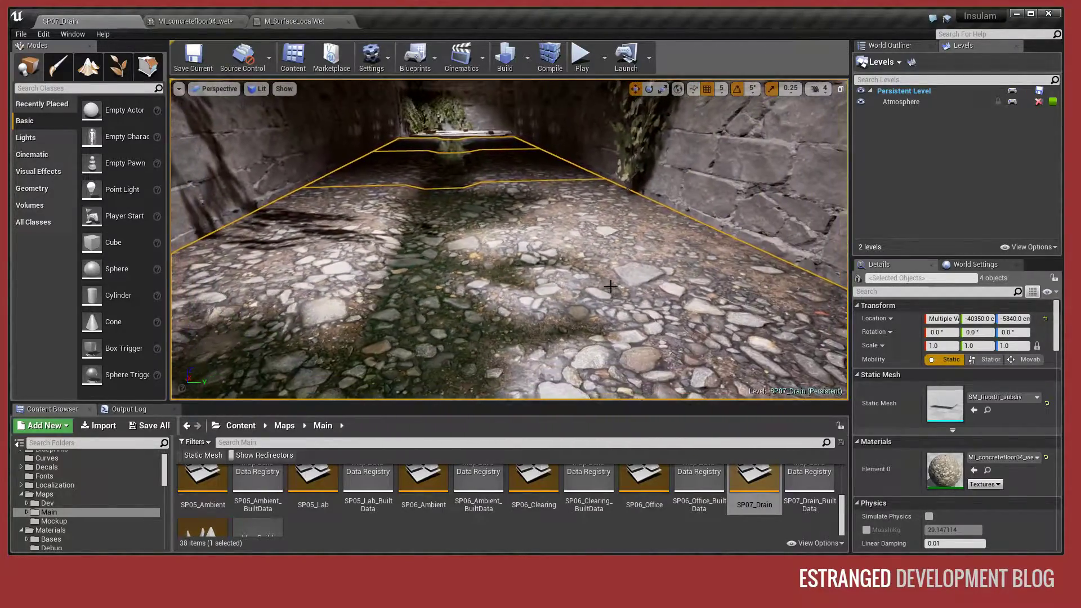
- Vertex-paint wet patches along the selected drain floor meshes with a brush strength of 0.2
click(60, 71)
mouse_move(394, 225)
right_down()
mouse_move(434, 239)
mouse_move(399, 243)
mouse_move(394, 304)
mouse_move(468, 248)
mouse_move(541, 225)
mouse_move(620, 226)
mouse_move(385, 223)
right_up()
key(w)
key(s)
key(w)
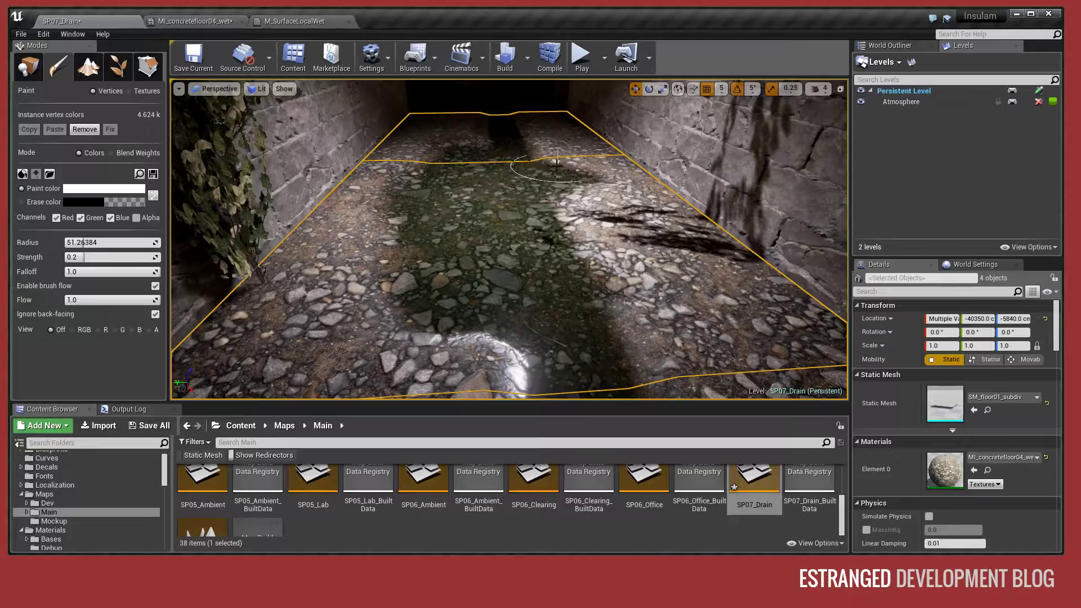
mouse_move(372, 260)
right_down()
mouse_move(316, 260)
mouse_move(282, 245)
mouse_move(208, 251)
mouse_move(186, 276)
right_up()
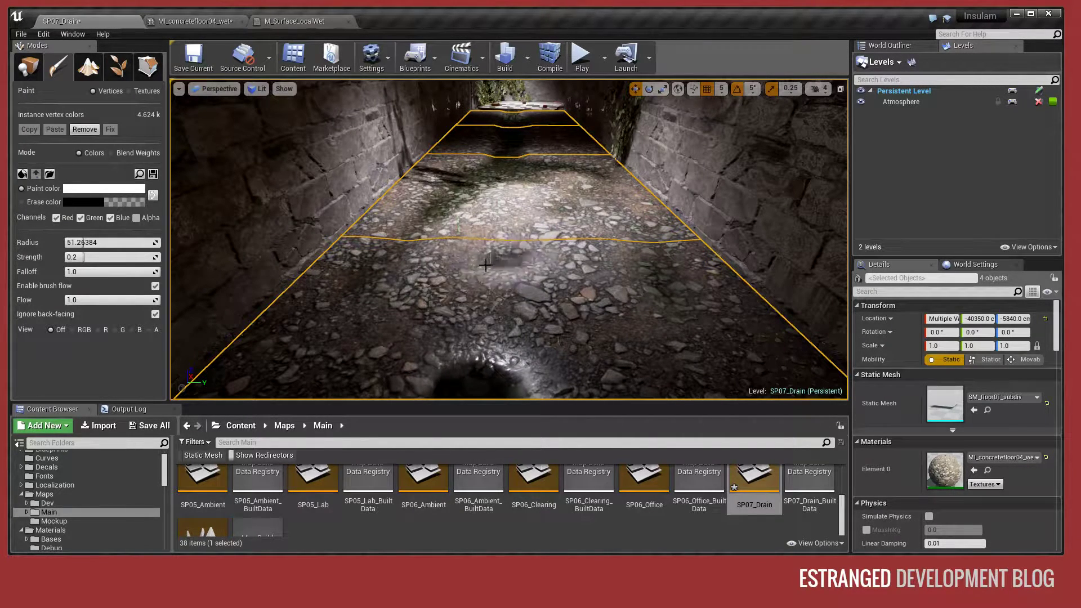
mouse_move(590, 211)
right_down()
mouse_move(772, 225)
mouse_move(828, 211)
mouse_move(732, 203)
mouse_move(653, 239)
mouse_move(591, 242)
mouse_move(588, 132)
mouse_move(620, 138)
mouse_move(577, 140)
mouse_move(557, 299)
right_up()
key(w)
key(s)
key(w)
key(s)
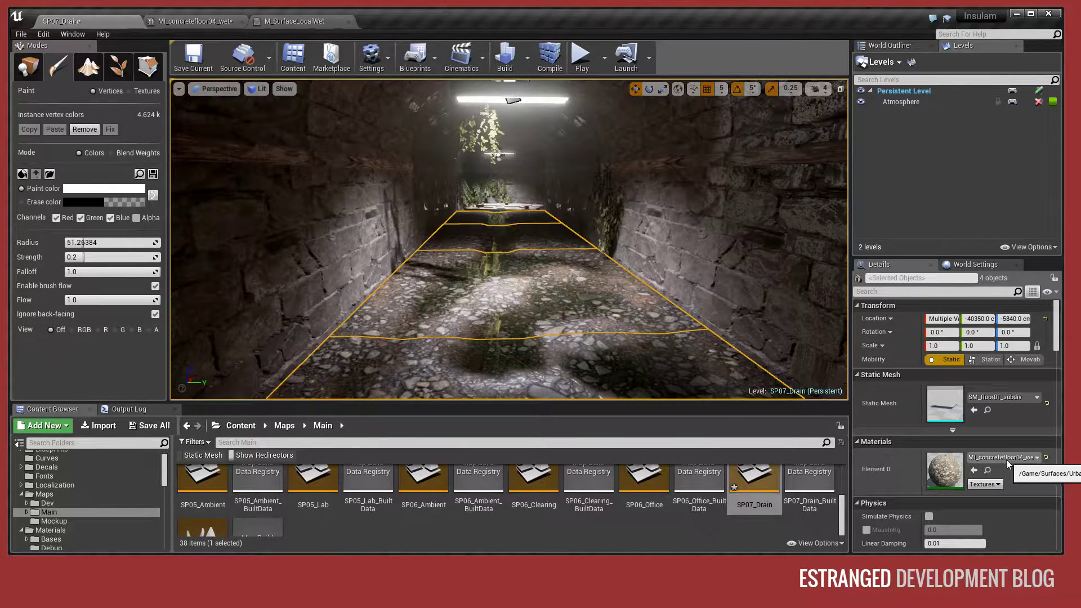
- Examine the base and normal textures of the MI_concretefloor04_wet material instance and its sphere preview from several angles
click(198, 24)
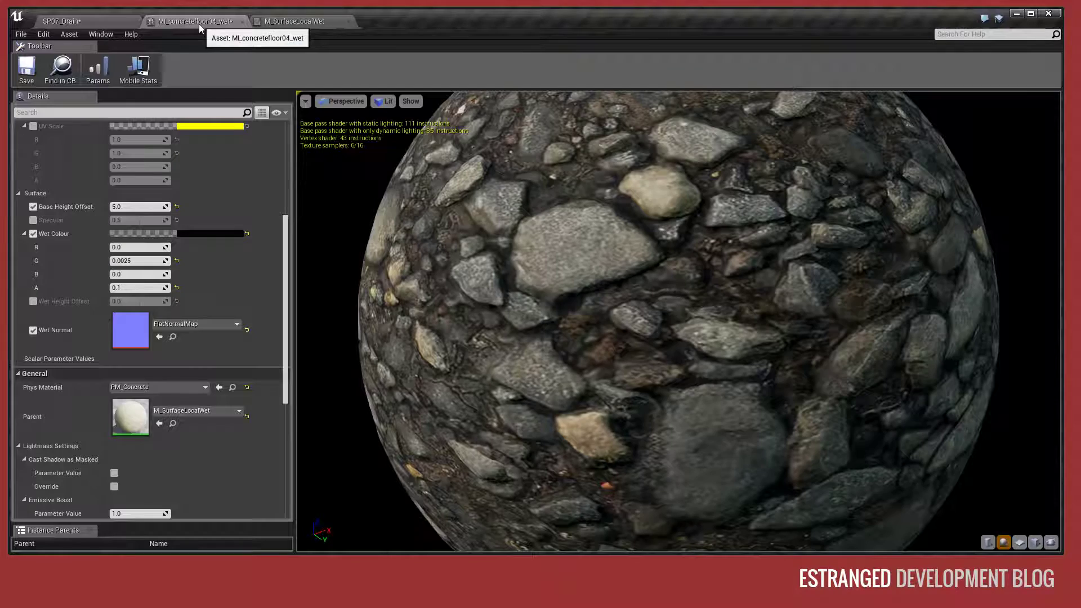
scroll(285, 257, up, 2)
drag(286, 257, 284, 233)
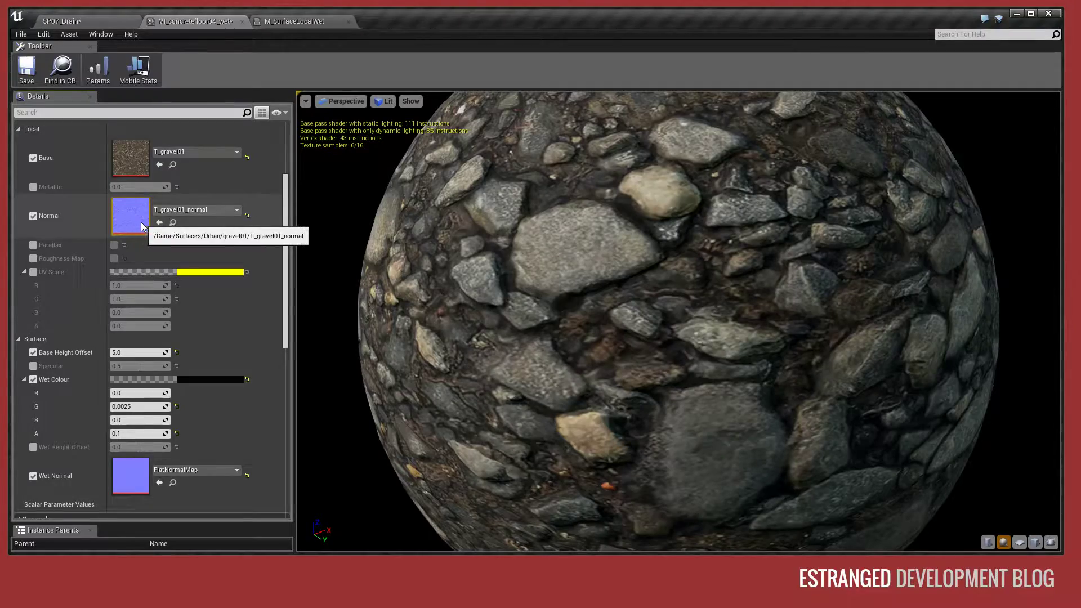
drag(541, 282, 490, 268)
drag(676, 321, 467, 267)
drag(563, 254, 780, 349)
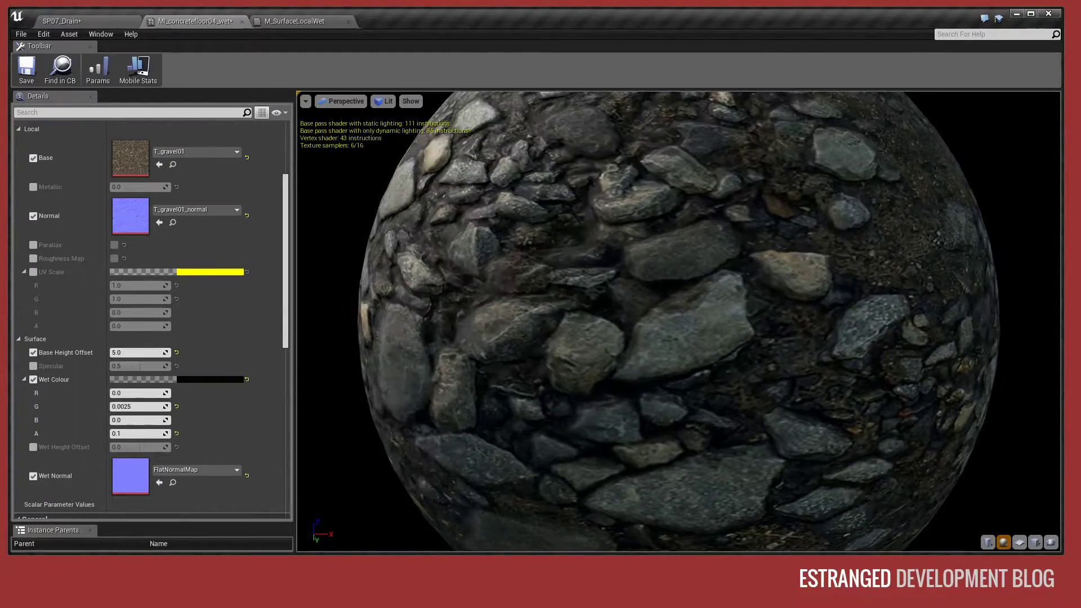
drag(676, 321, 656, 293)
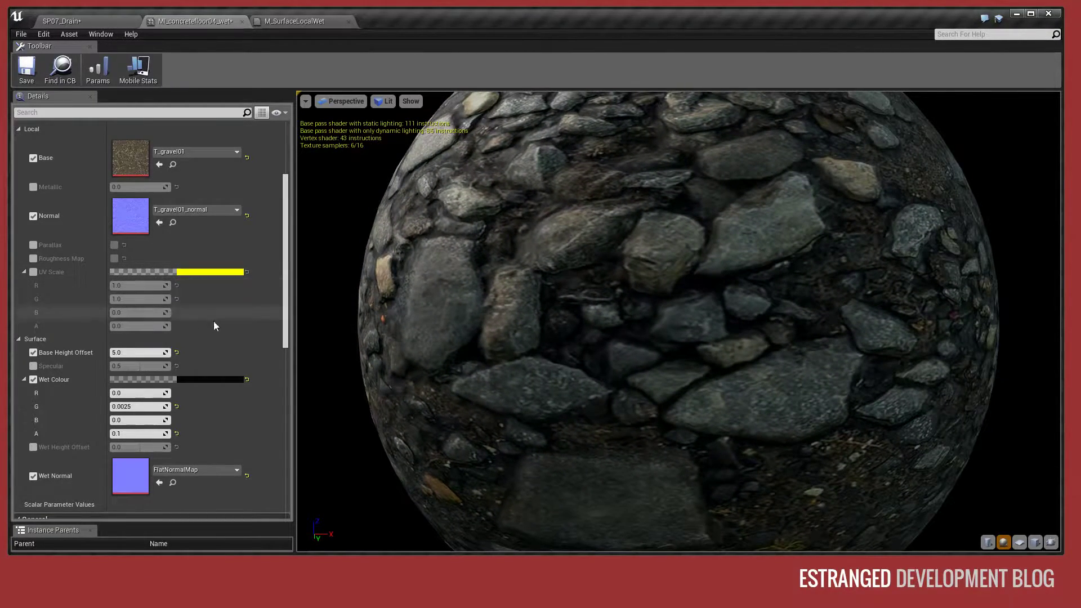
- Examine the surface parameters of MI_concretefloor04_wet, including the Wet Colour channels and Base Height Offset
scroll(214, 326, down, 4)
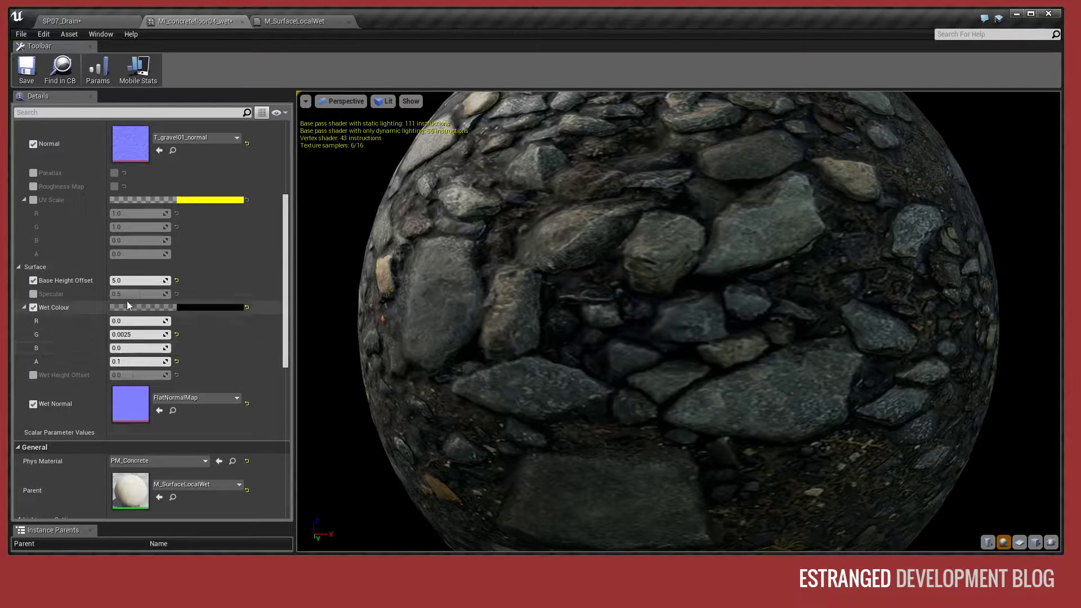
click(24, 308)
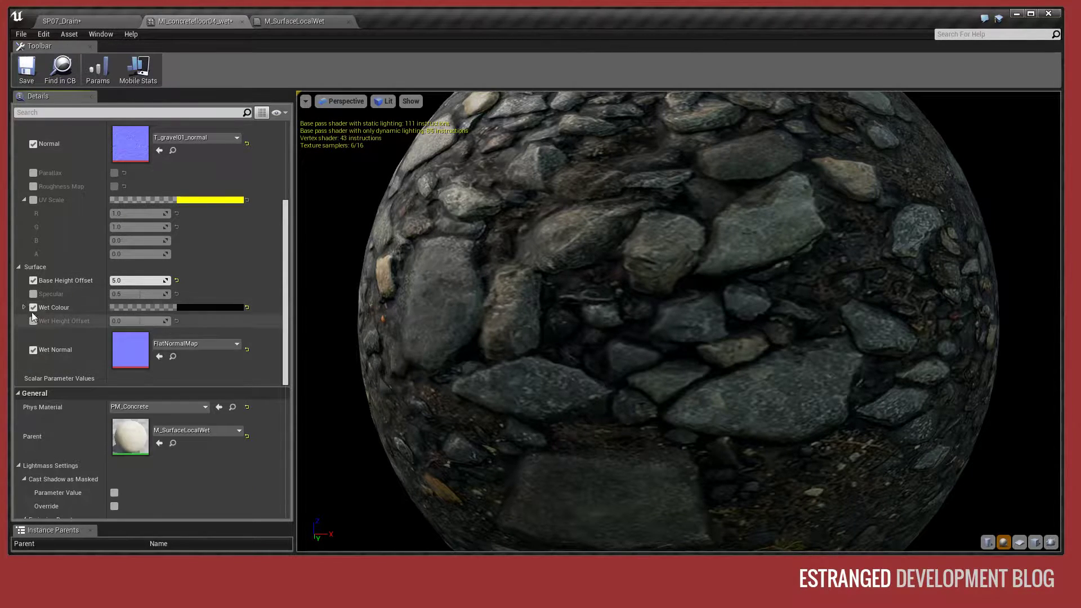
click(24, 308)
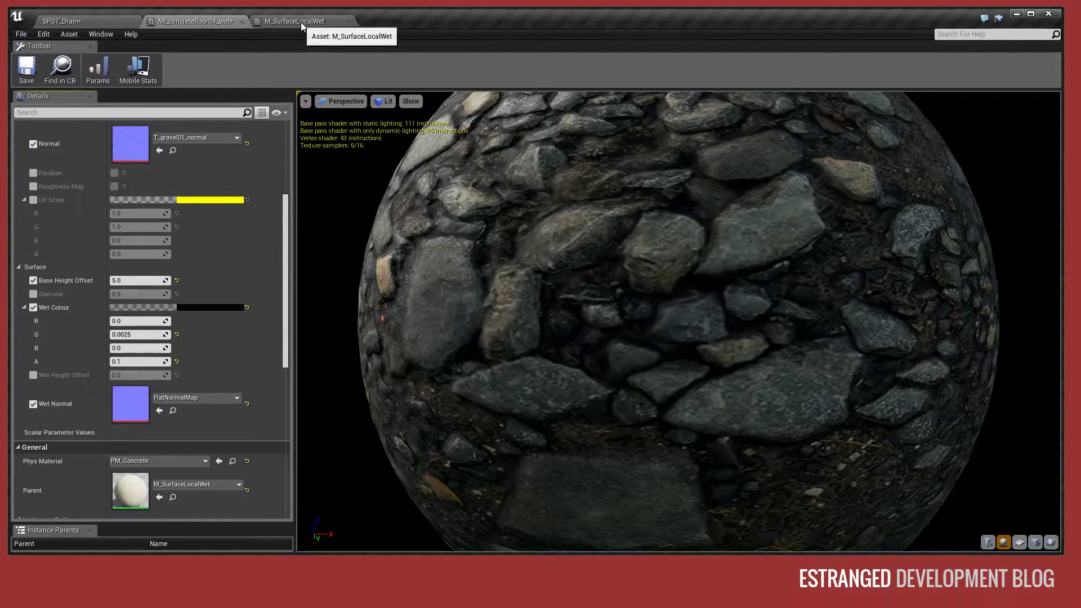
click(24, 308)
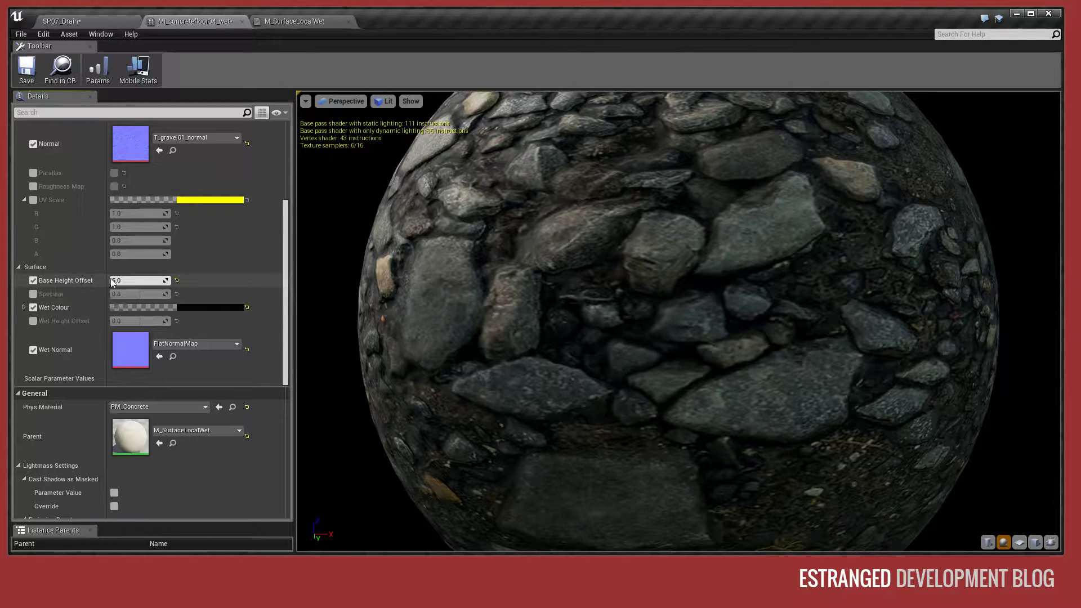
- Paint more wet puddles onto the dark near end of the SP07_Drain floor and view them up close
click(54, 21)
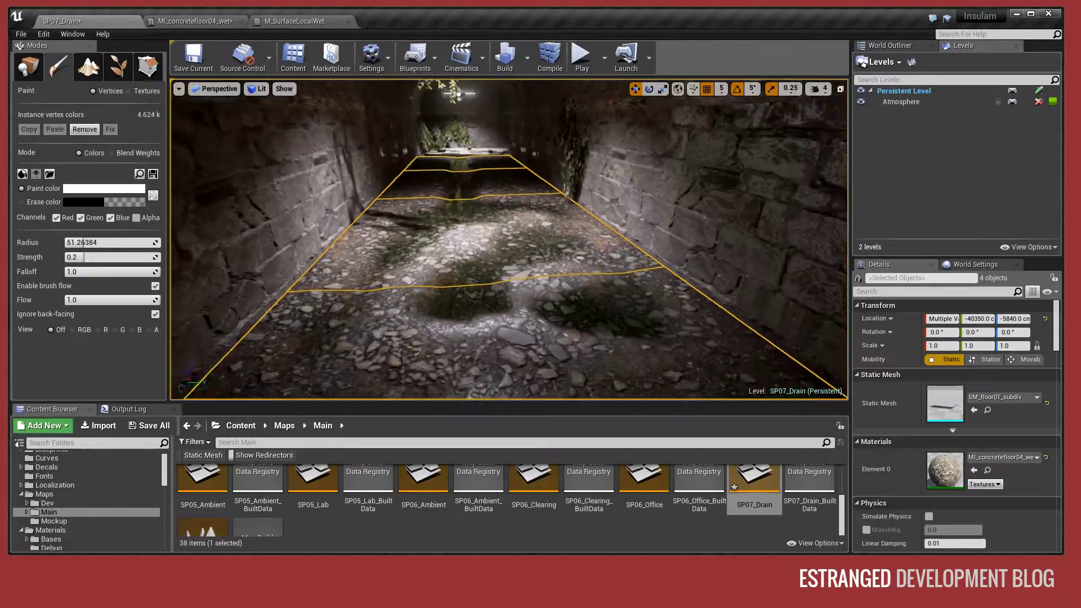
right_drag(509, 240, 475, 321)
click(177, 23)
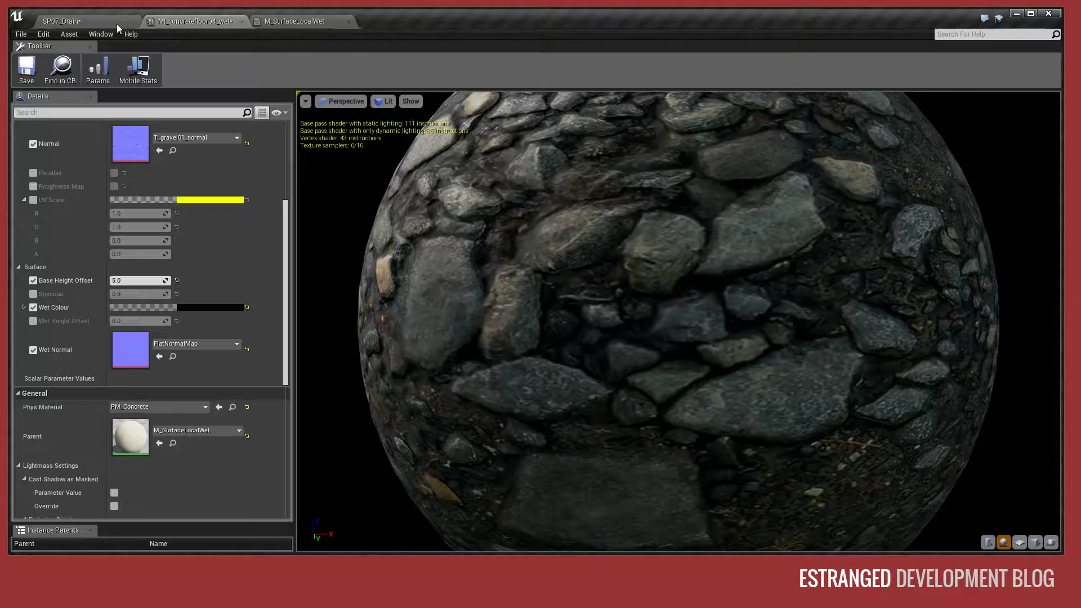
click(116, 24)
right_drag(510, 240, 490, 208)
right_drag(598, 263, 600, 288)
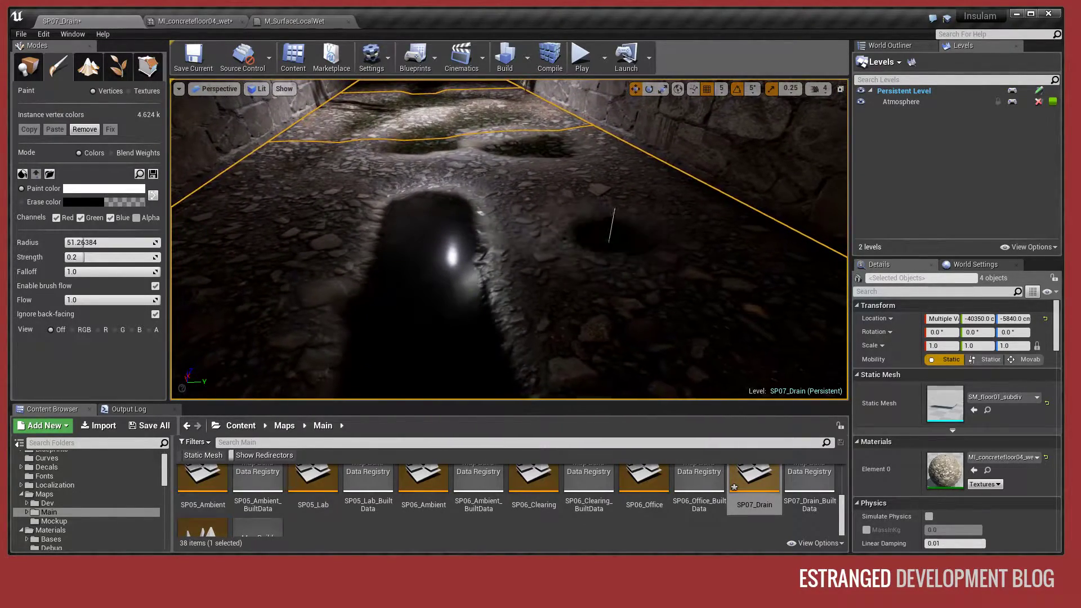
right_drag(529, 215, 527, 164)
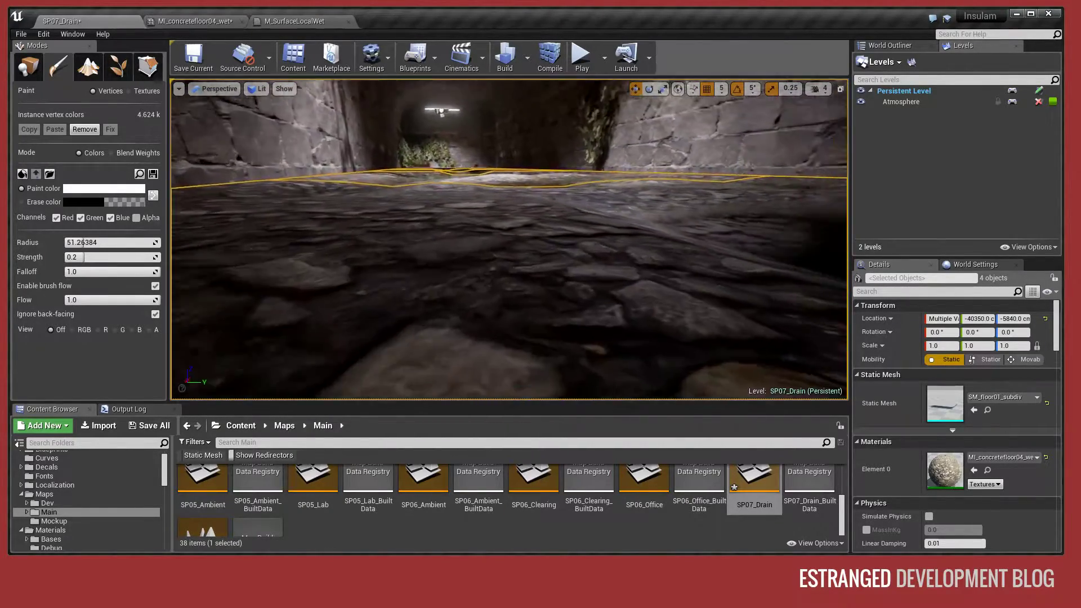
right_drag(528, 163, 495, 301)
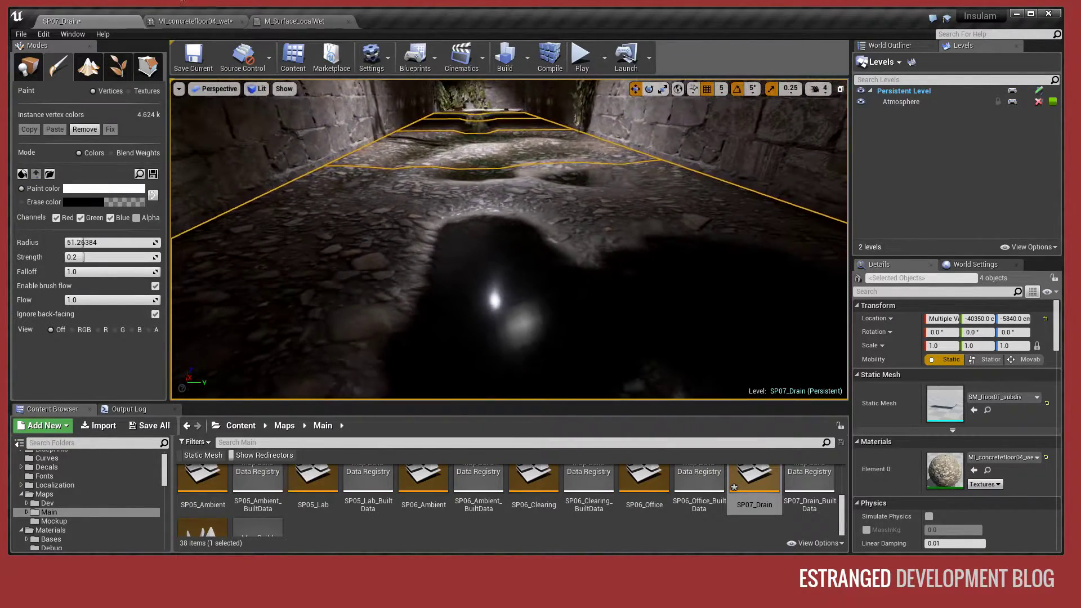
- Set the Base Height Offset of MI_concretefloor04_wet to 50
click(192, 23)
click(134, 276)
text(50)
key(Return)
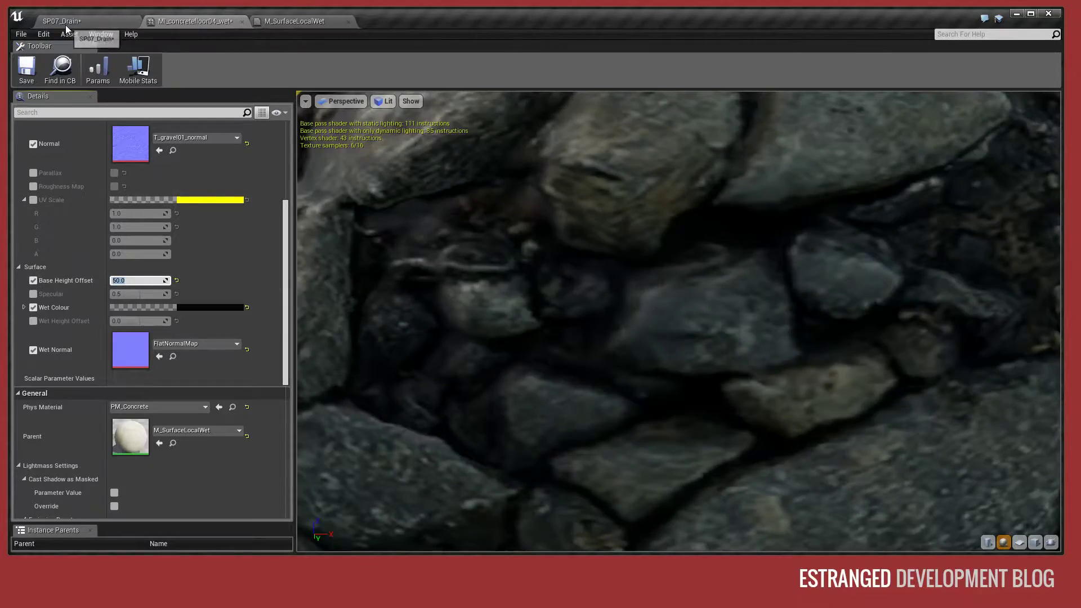
- Play-test the SP07_Drain level and walk through the tunnel to examine the exaggerated height of the painted floor
click(67, 22)
mouse_move(509, 239)
right_down()
mouse_move(450, 332)
mouse_move(523, 338)
mouse_move(527, 265)
mouse_move(501, 225)
mouse_move(490, 307)
mouse_move(501, 301)
mouse_move(503, 312)
mouse_move(499, 261)
mouse_move(500, 307)
mouse_move(527, 242)
right_up()
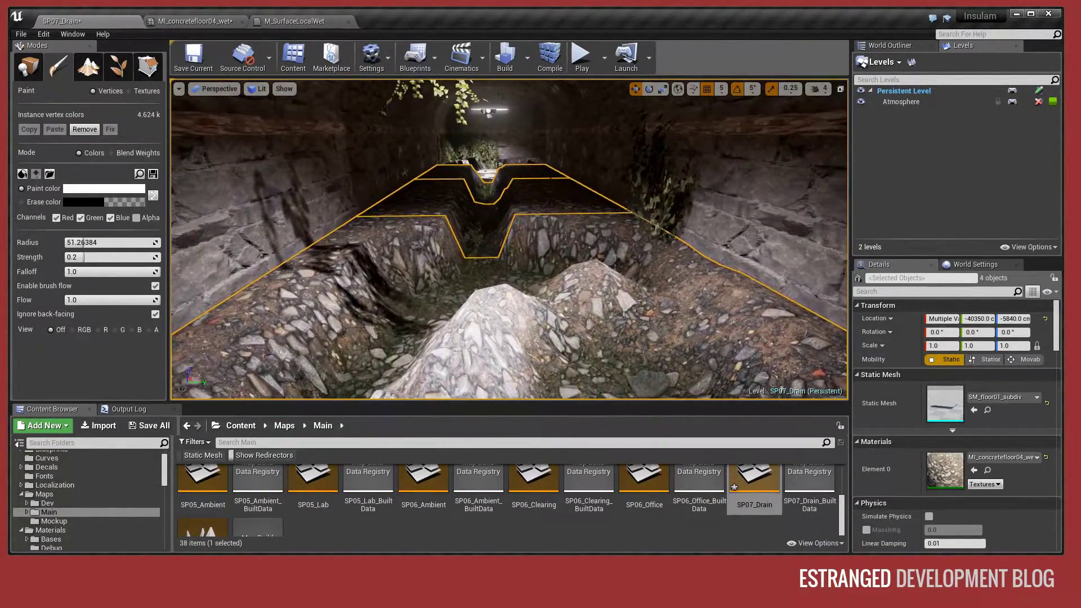
click(580, 59)
key(w)
key(w)
key(w)
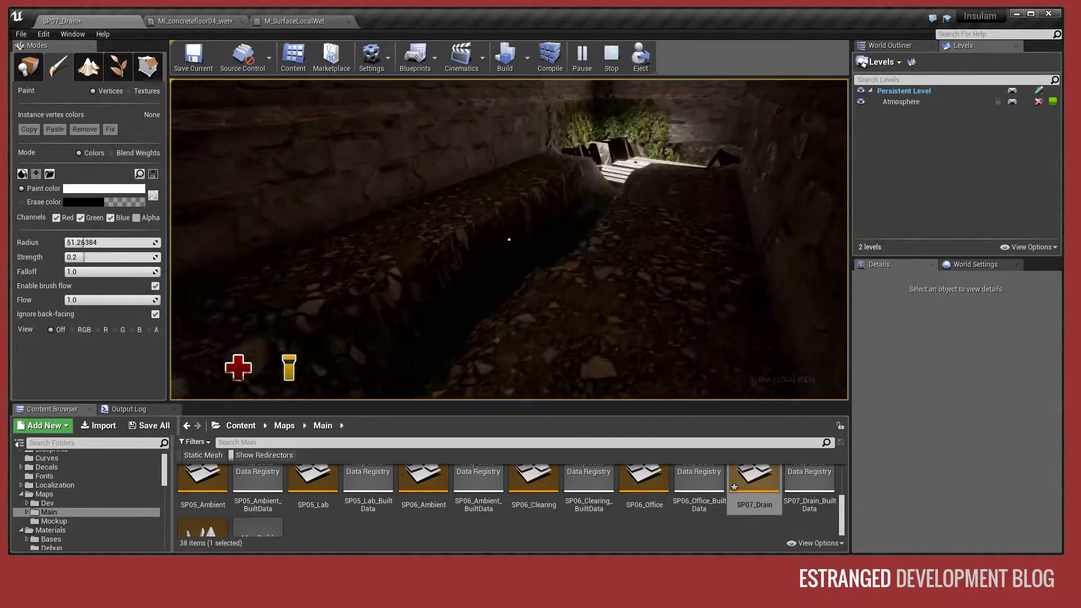
key(w)
key(w)
key(w)
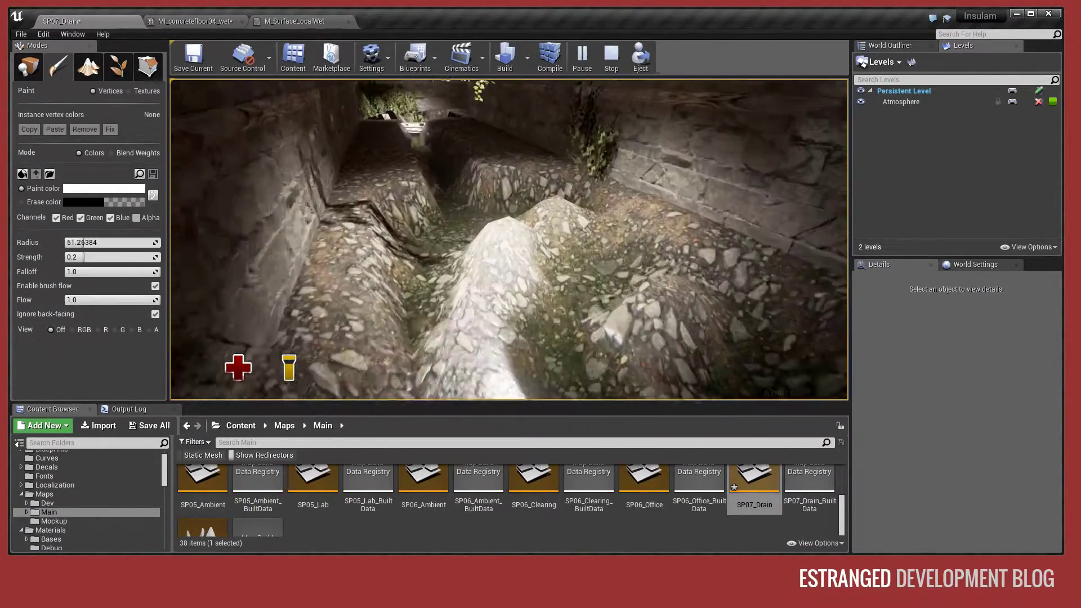
key(w)
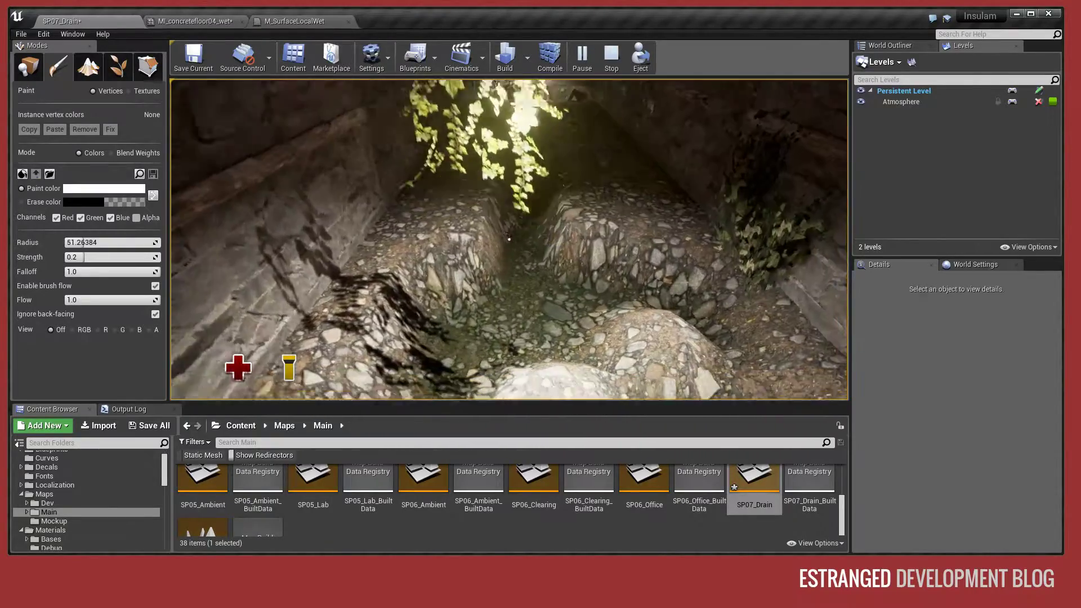
key(w)
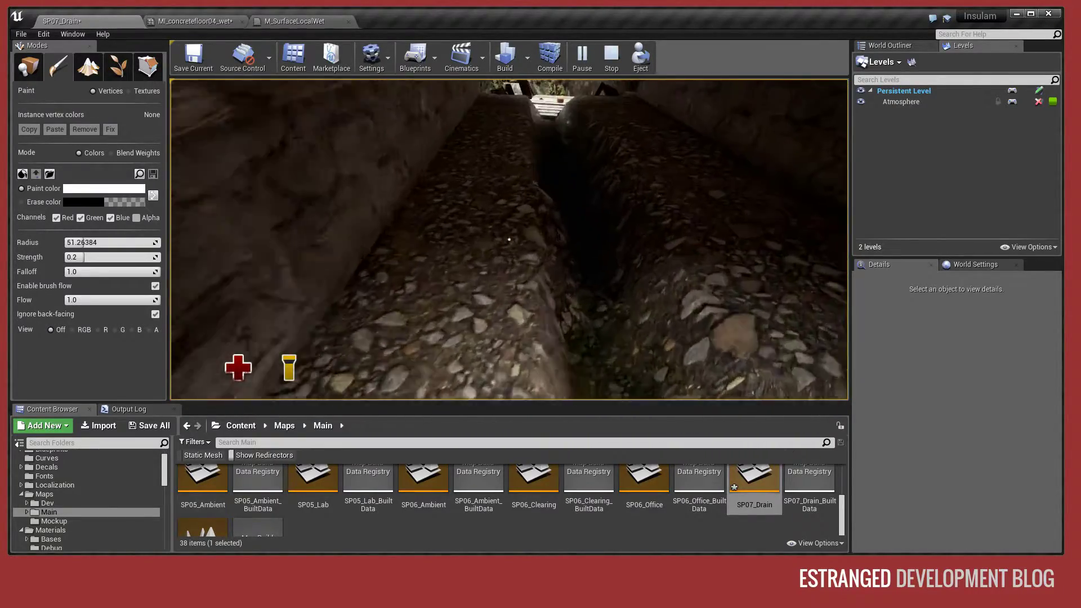
key(s)
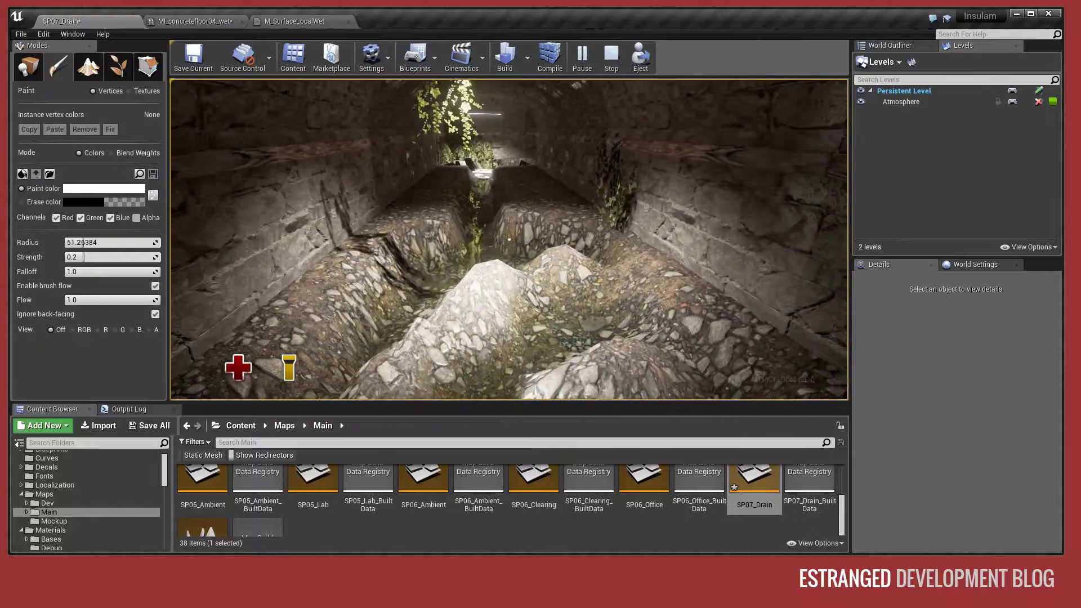
key(Escape)
- Set the Base Height Offset of MI_concretefloor04_wet back to 5
click(170, 22)
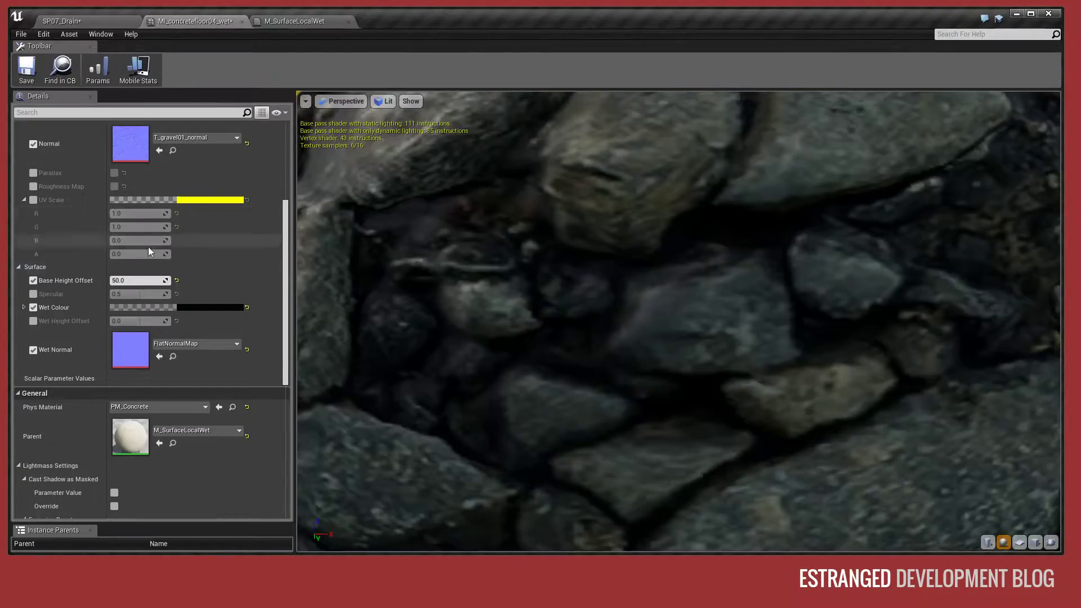
click(140, 283)
text(5)
key(Return)
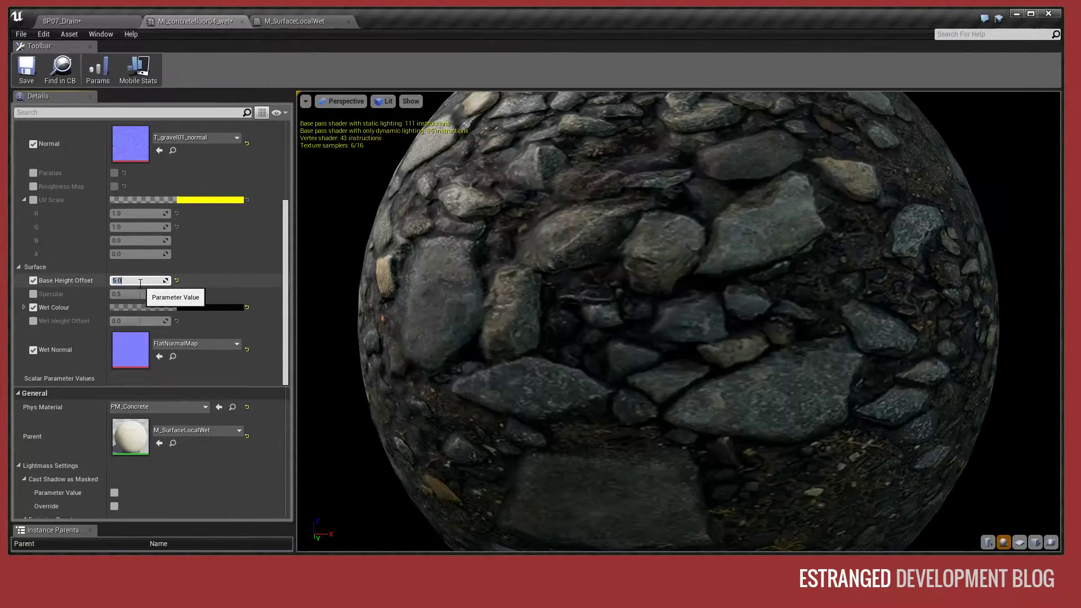
- Play-test the SP07_Drain level again and walk the tunnel to check the floor with the restored height offset
click(72, 22)
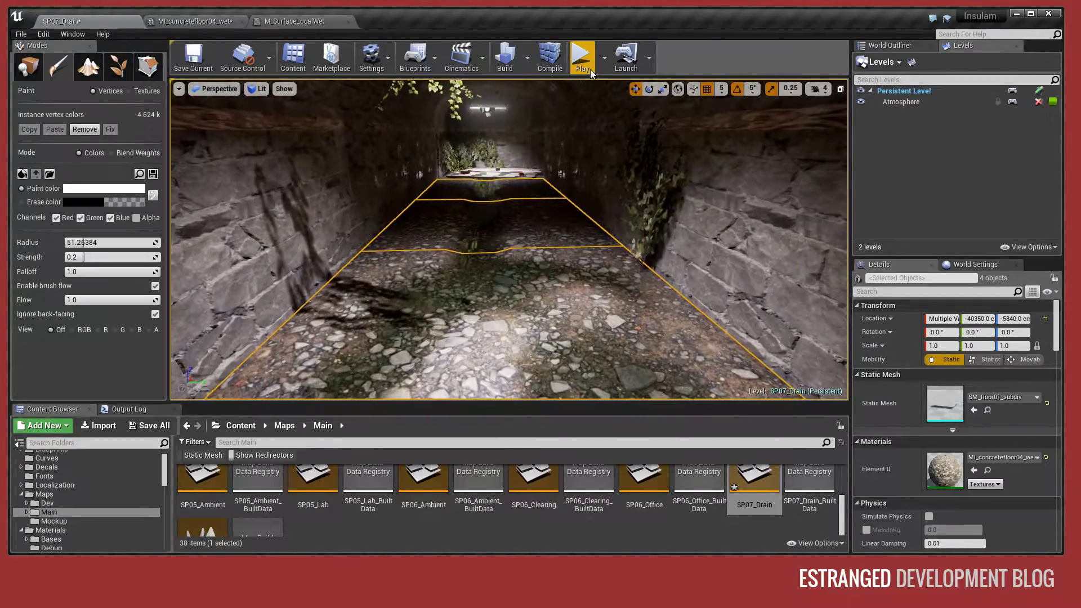
click(582, 58)
key(w)
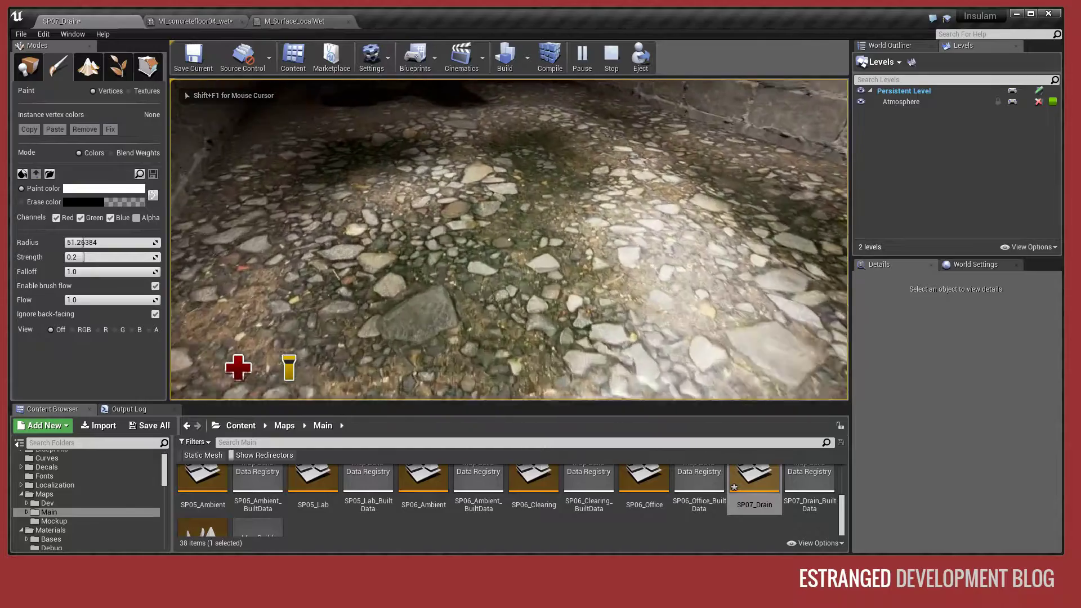
key(w)
key(w)
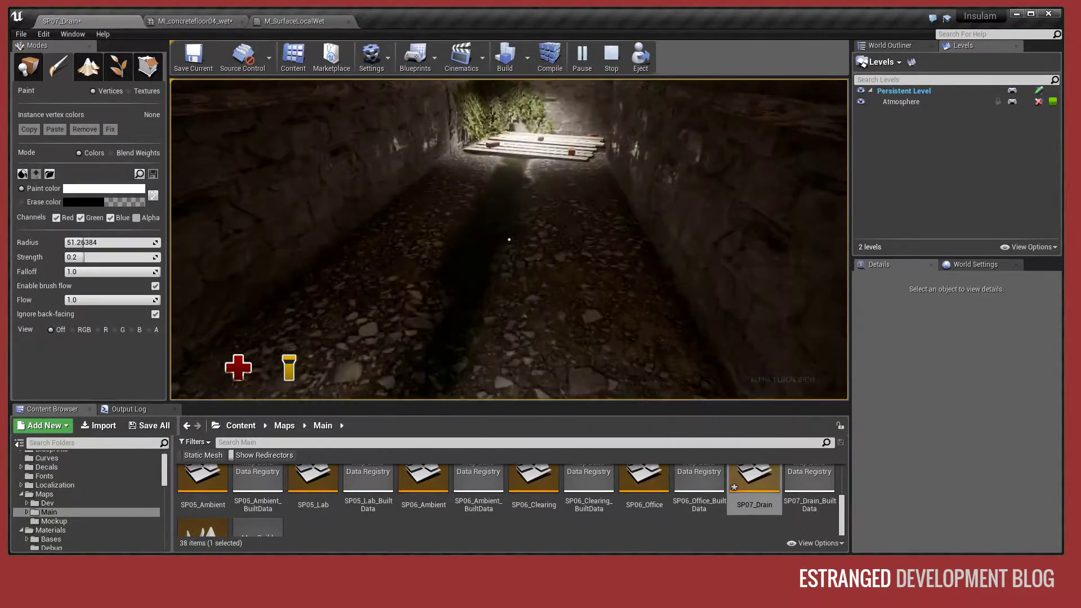
key(w)
key(s)
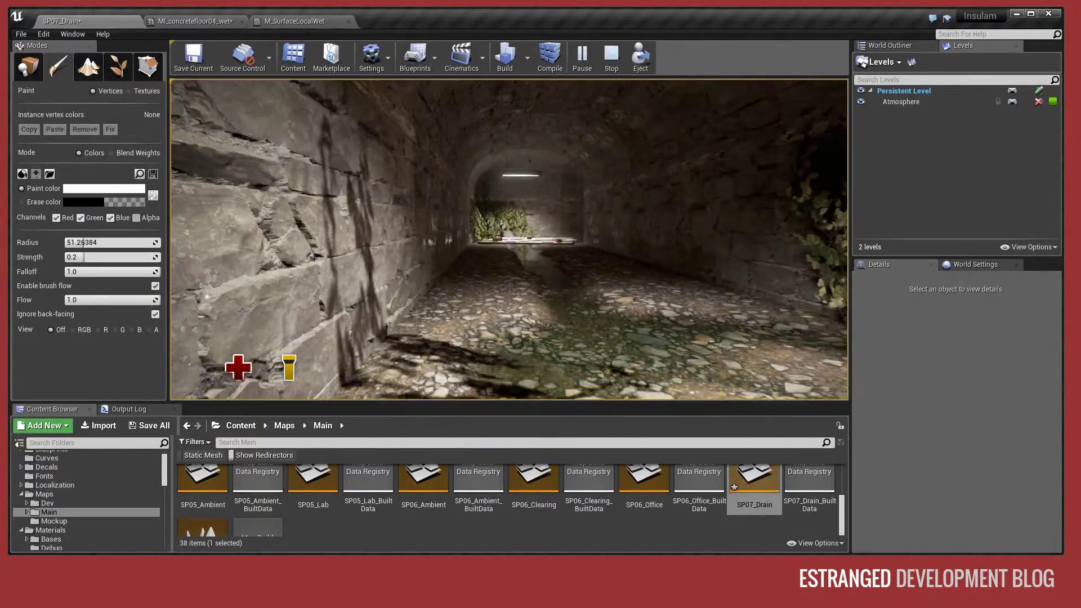
key(w)
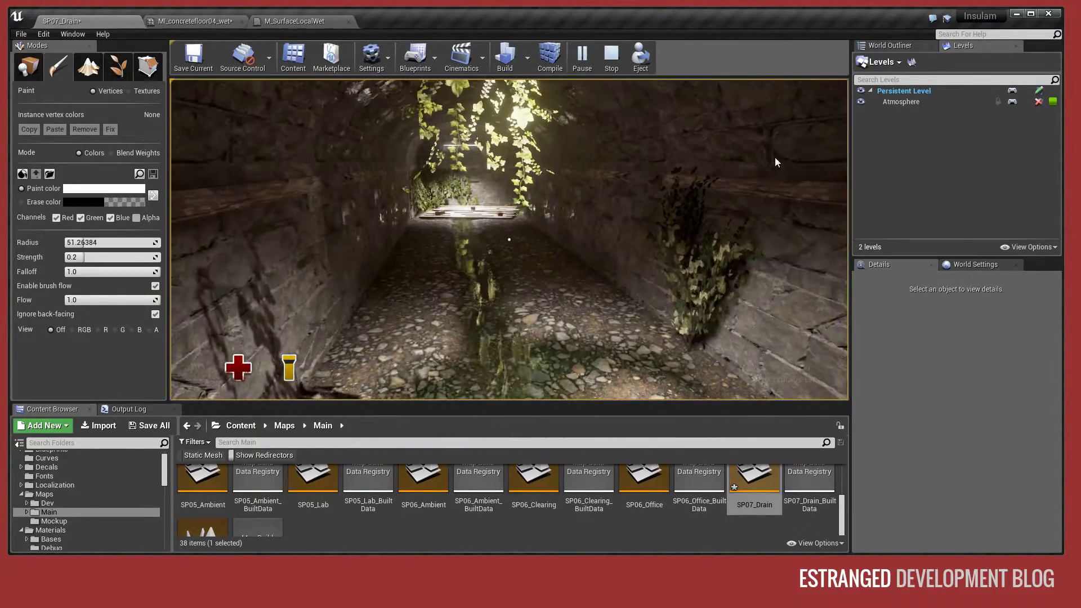
key(Escape)
- Set the Wet Colour alpha of MI_concretefloor04_wet to 1 and inspect the painted floor in the SP07_Drain level
click(202, 21)
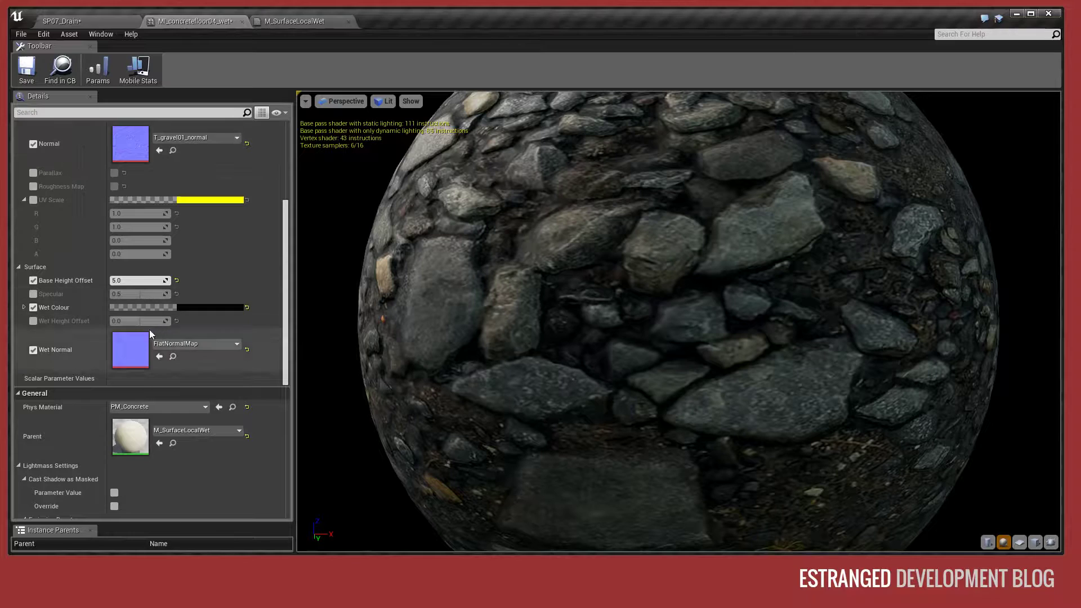
click(24, 307)
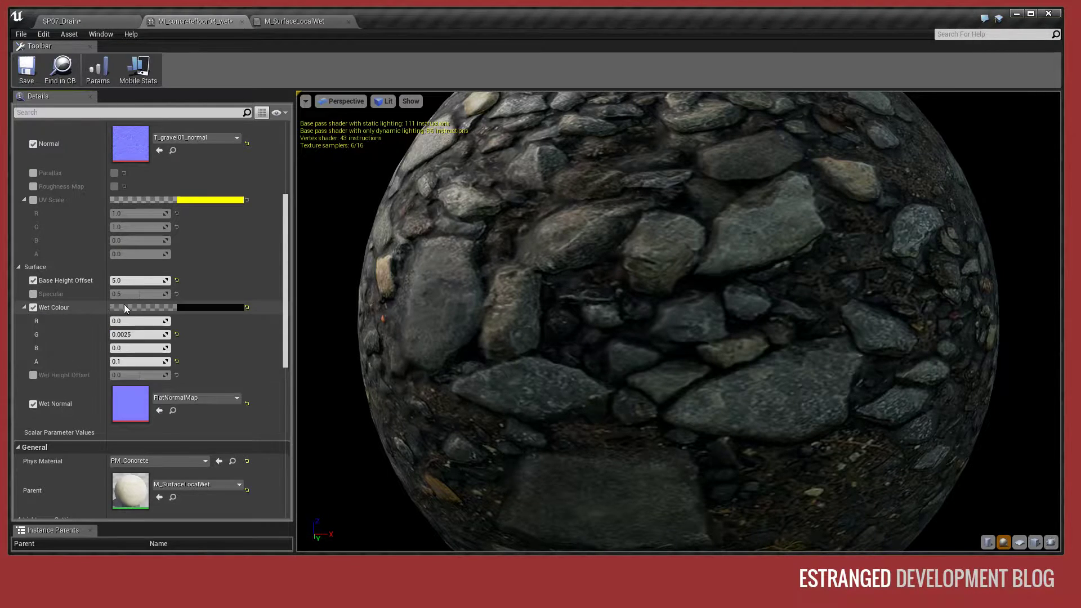
scroll(122, 307, down, 2)
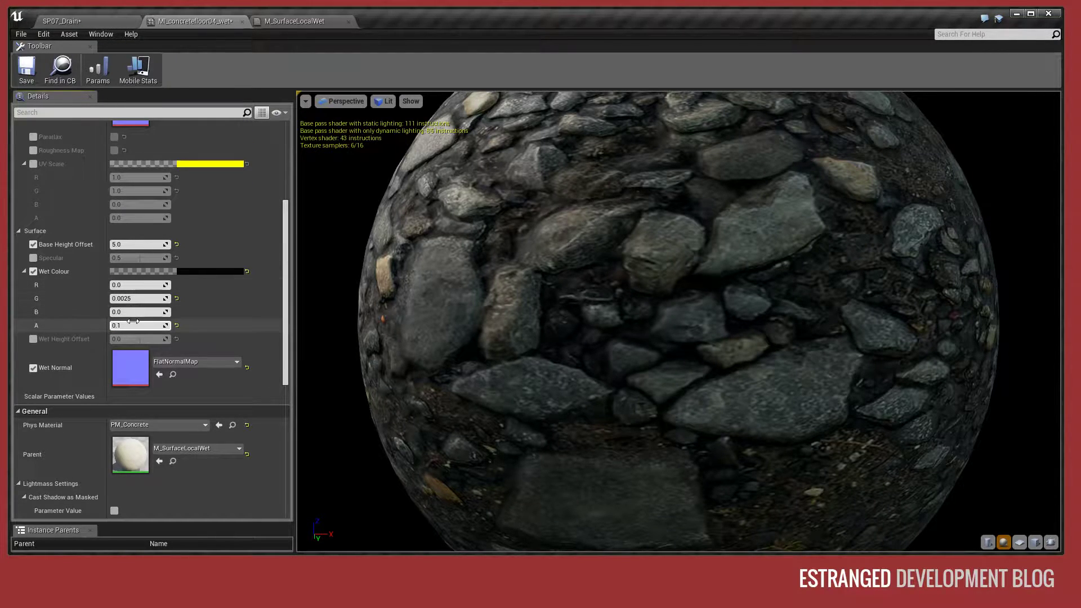
text(1)
key(Return)
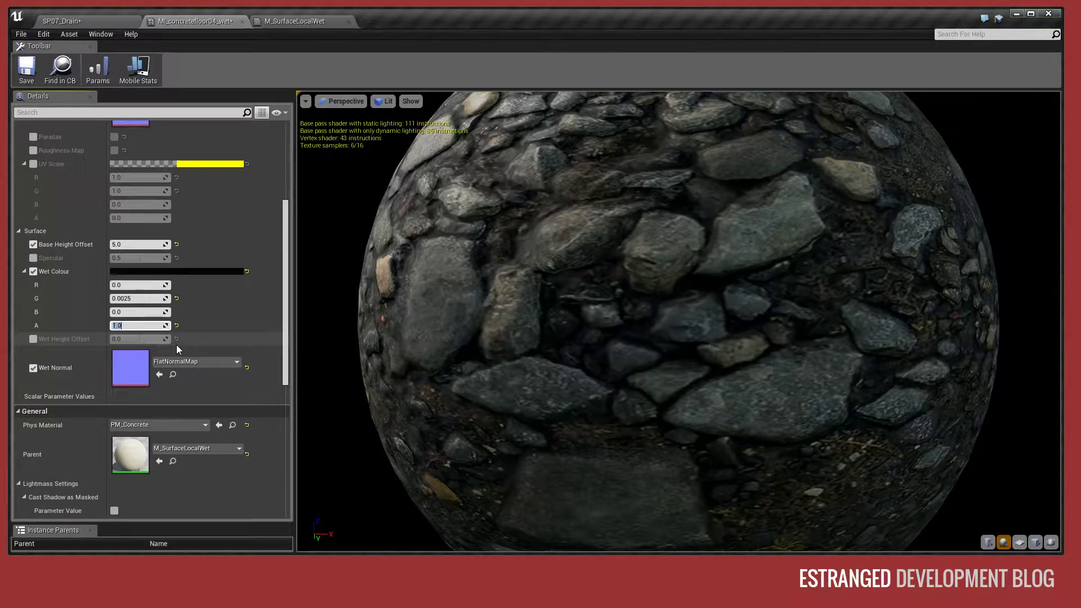
click(41, 19)
right_drag(557, 241, 519, 232)
key(w)
key(w)
- Try a Wet Colour alpha of 0 on the drain floor, and set the alpha back to 0.1
click(182, 23)
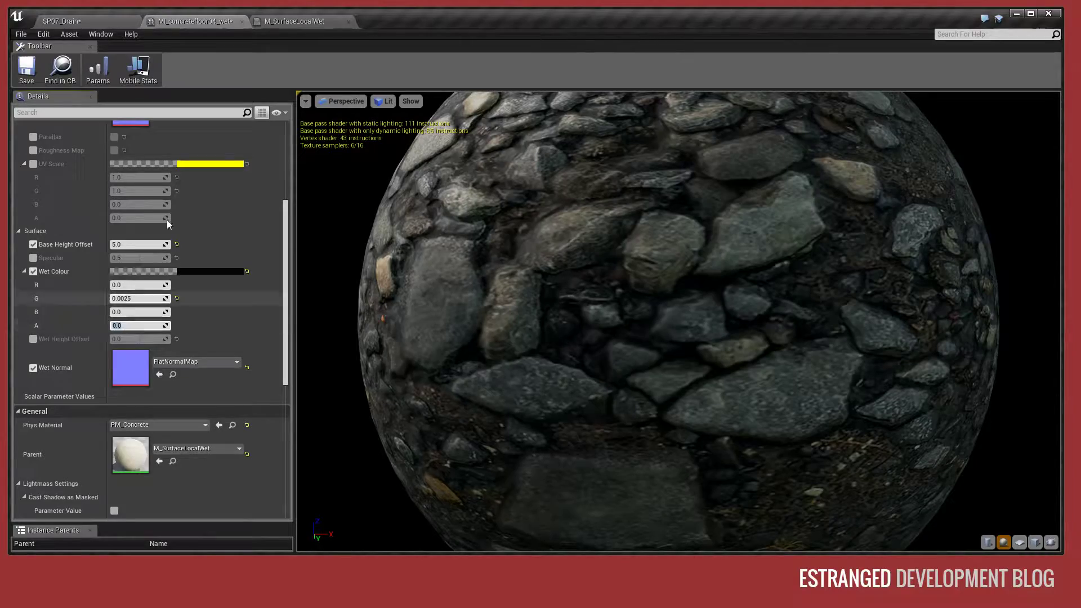
click(80, 20)
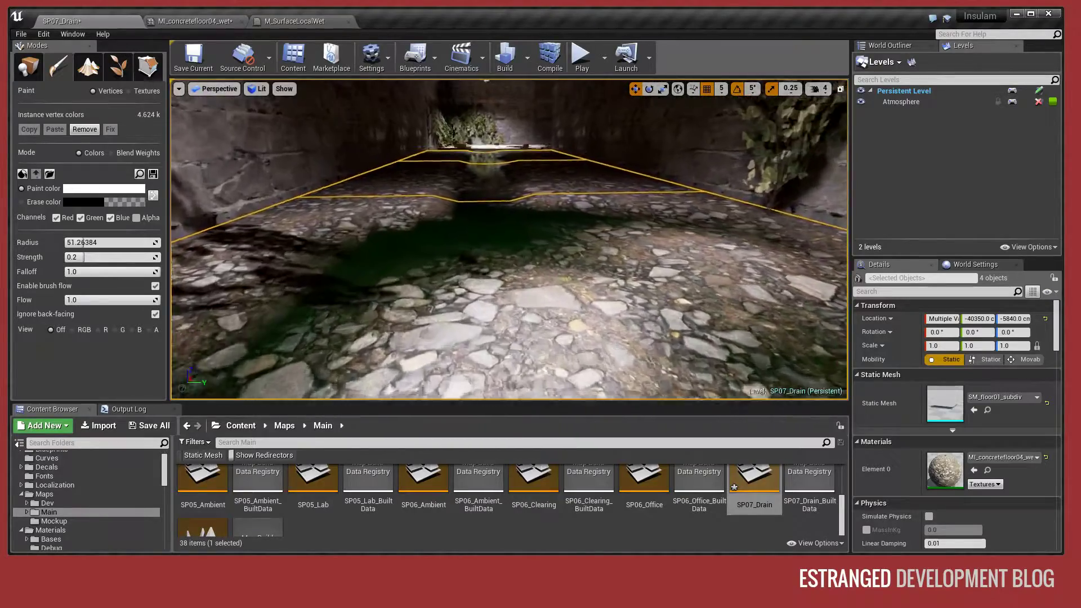
right_drag(541, 242, 656, 287)
click(213, 18)
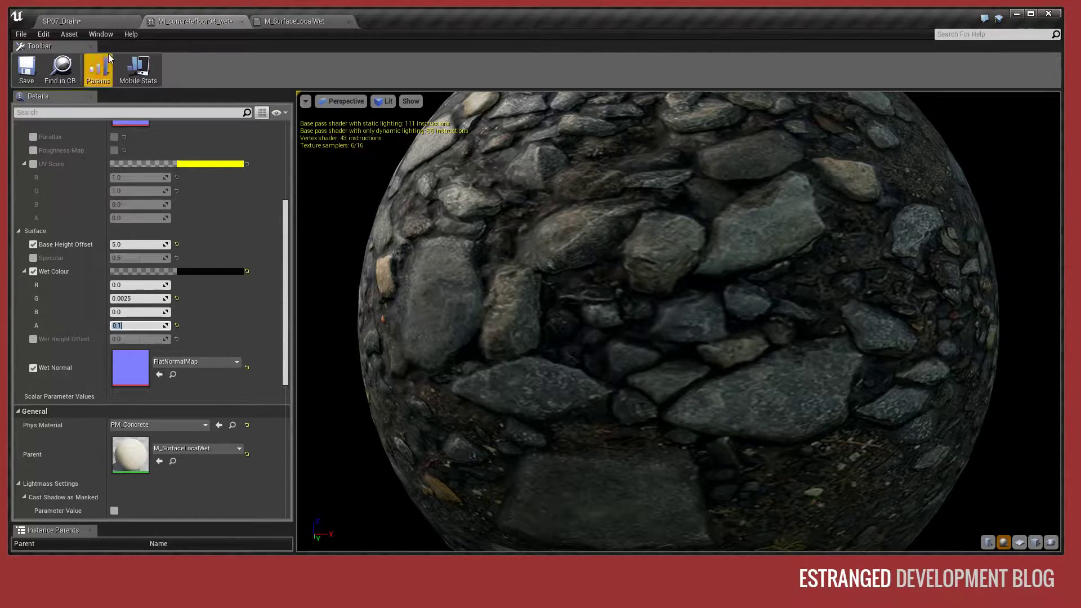
click(103, 25)
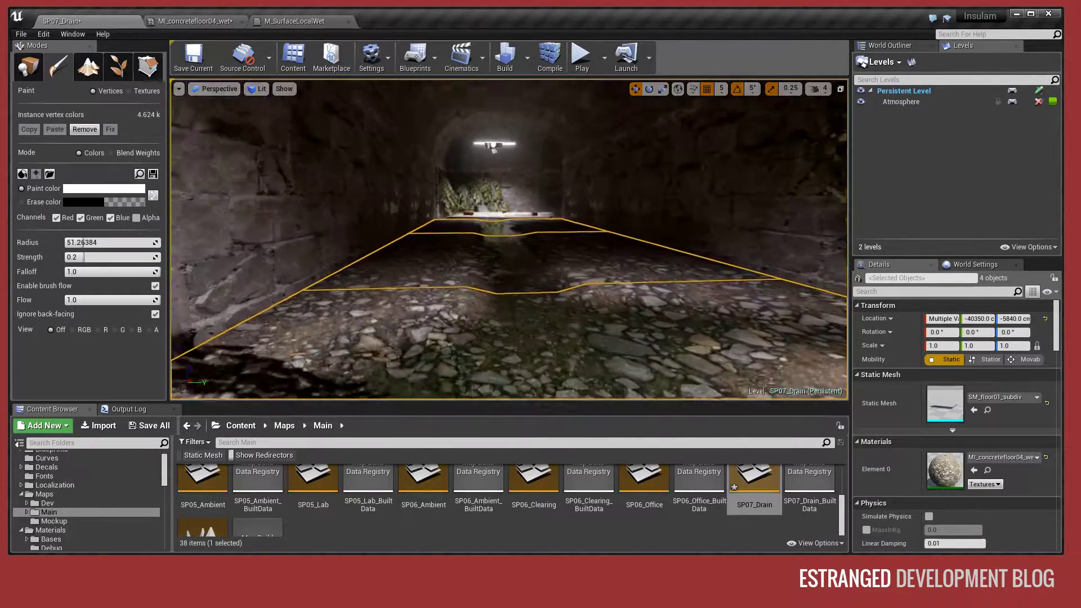
- Try a Wet Colour red value of 1 on the drain floor, and reset the red value to 0
click(210, 21)
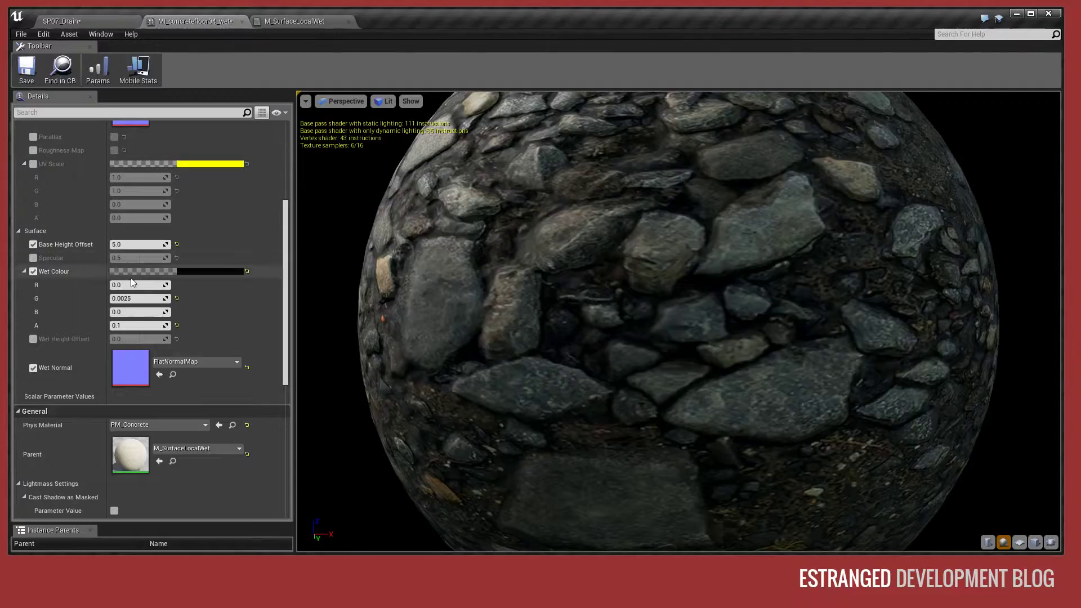
text(1)
key(Return)
click(75, 24)
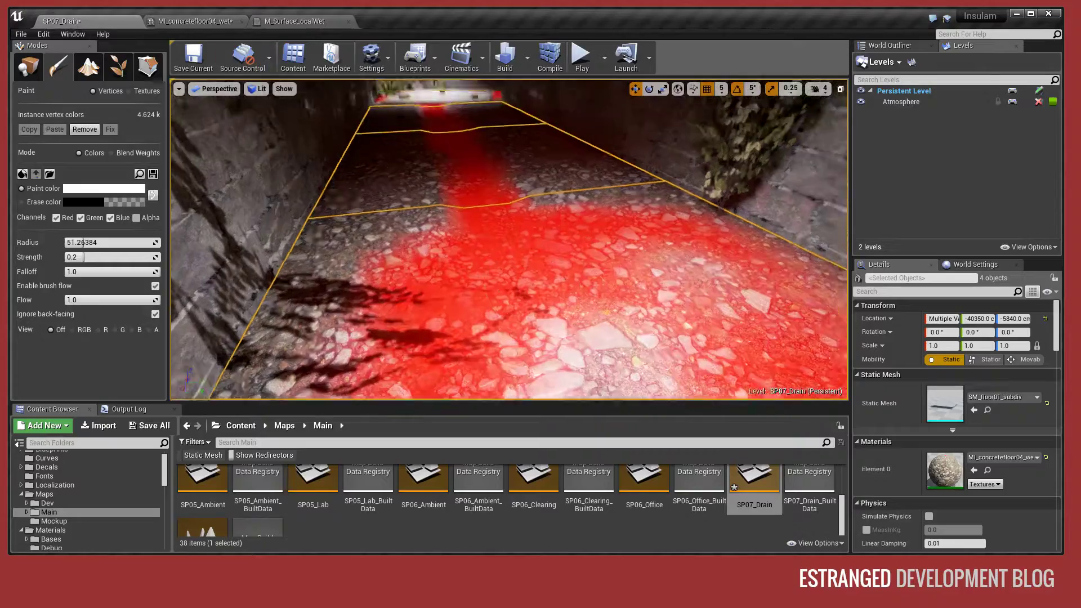
right_drag(591, 349, 613, 366)
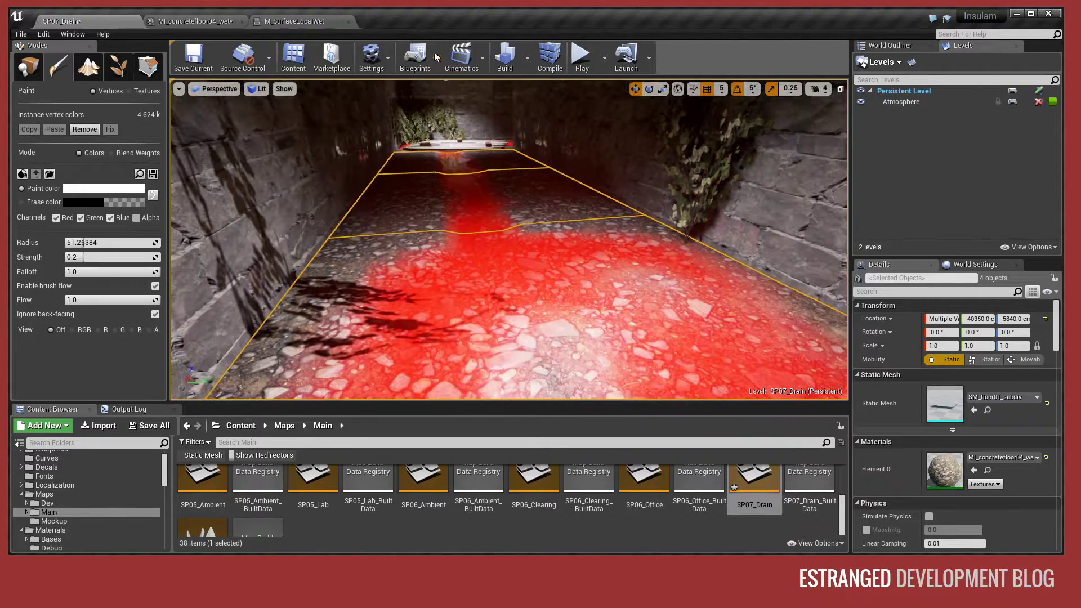
click(233, 21)
click(146, 286)
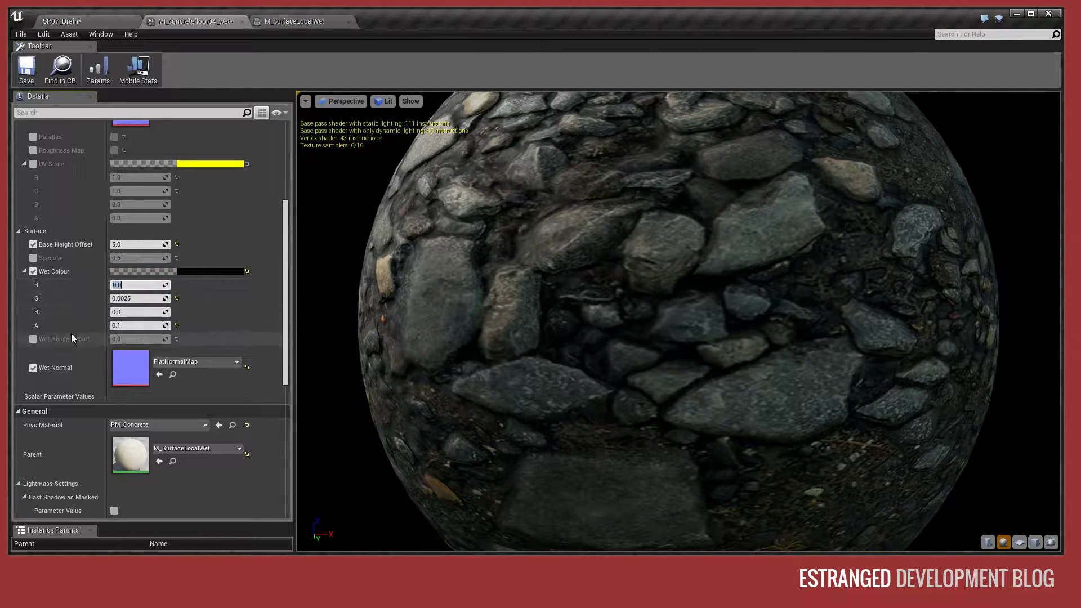
- Enable the Wet Height Offset override, lower it to about -2.11 and inspect the painted floor in the level
click(33, 339)
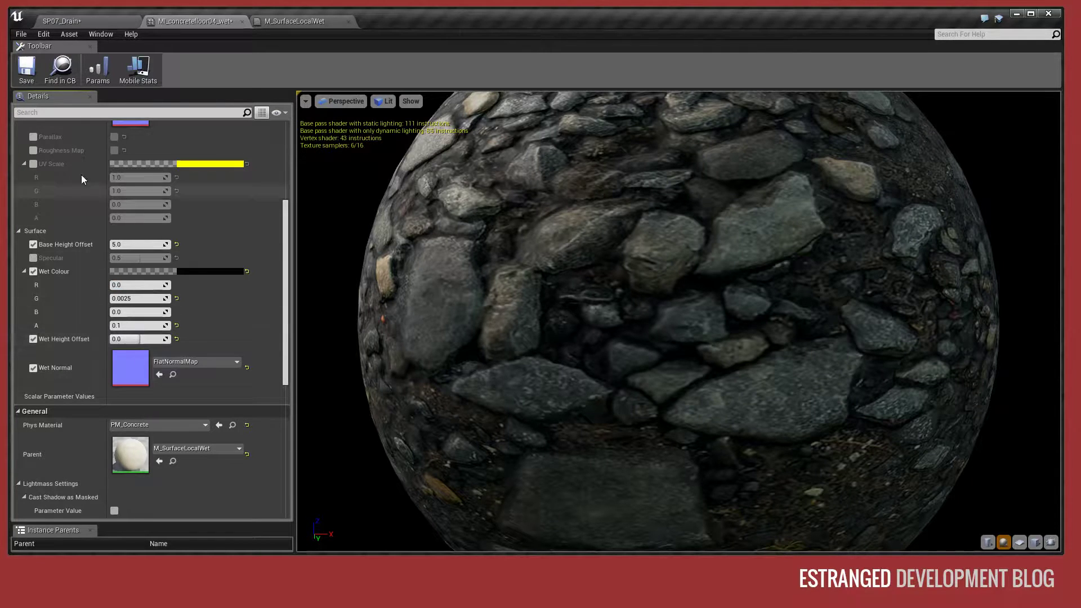
click(100, 22)
click(166, 22)
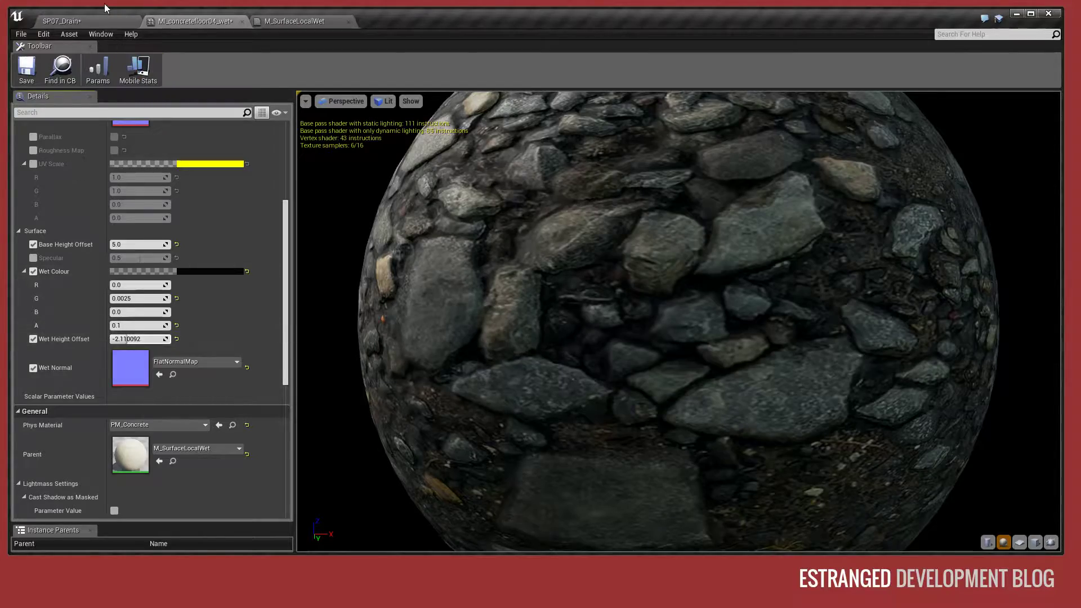
click(94, 22)
right_drag(509, 240, 506, 206)
key(s)
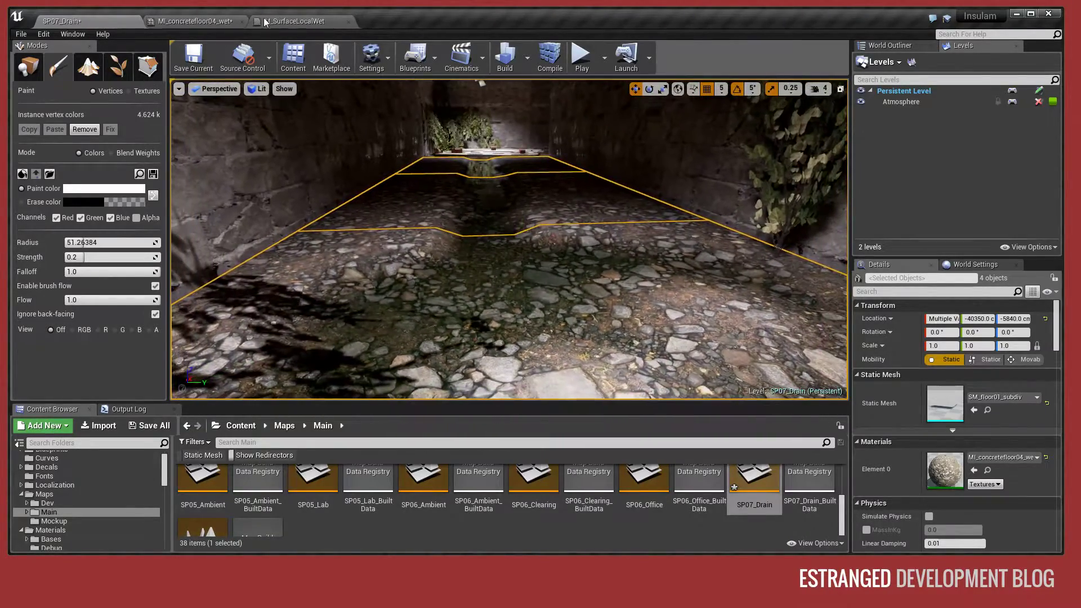
- Disable the Wet Height Offset override in MI_concretefloor04_wet and check the drain floor again
click(197, 22)
click(33, 339)
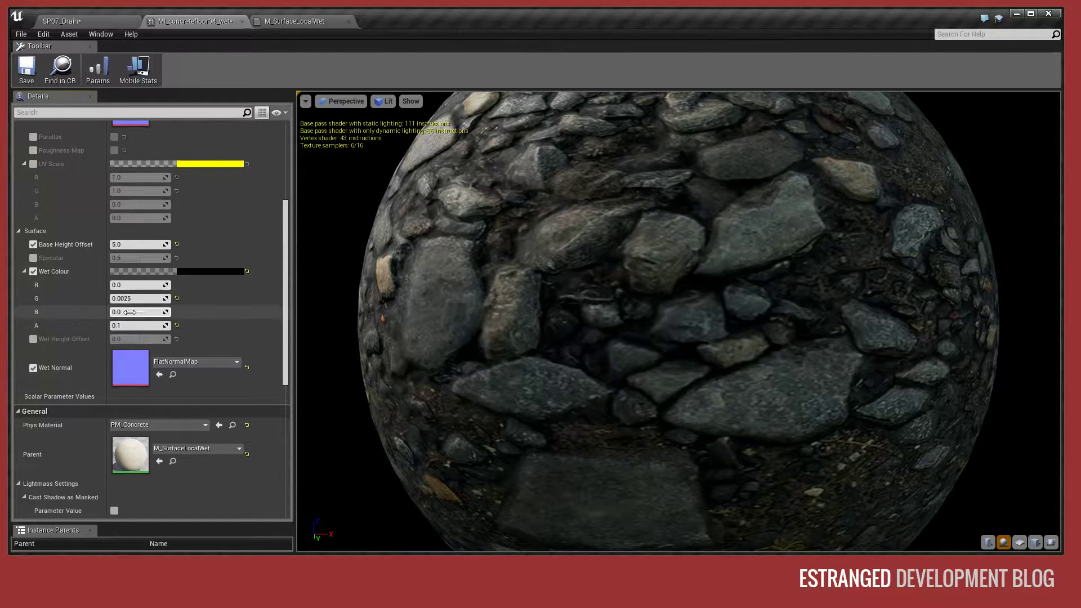
click(22, 271)
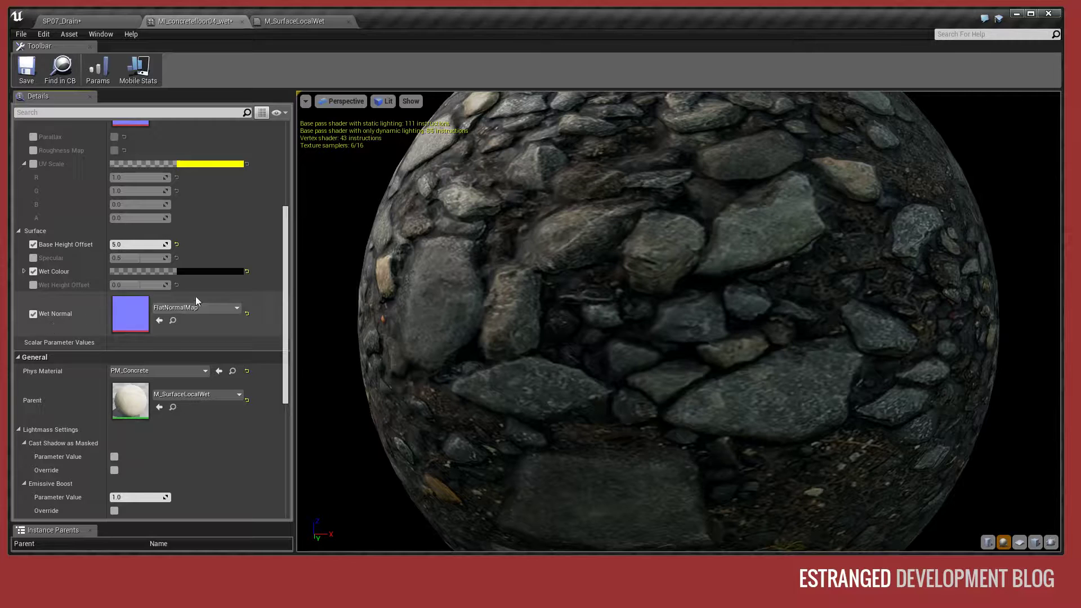
click(90, 21)
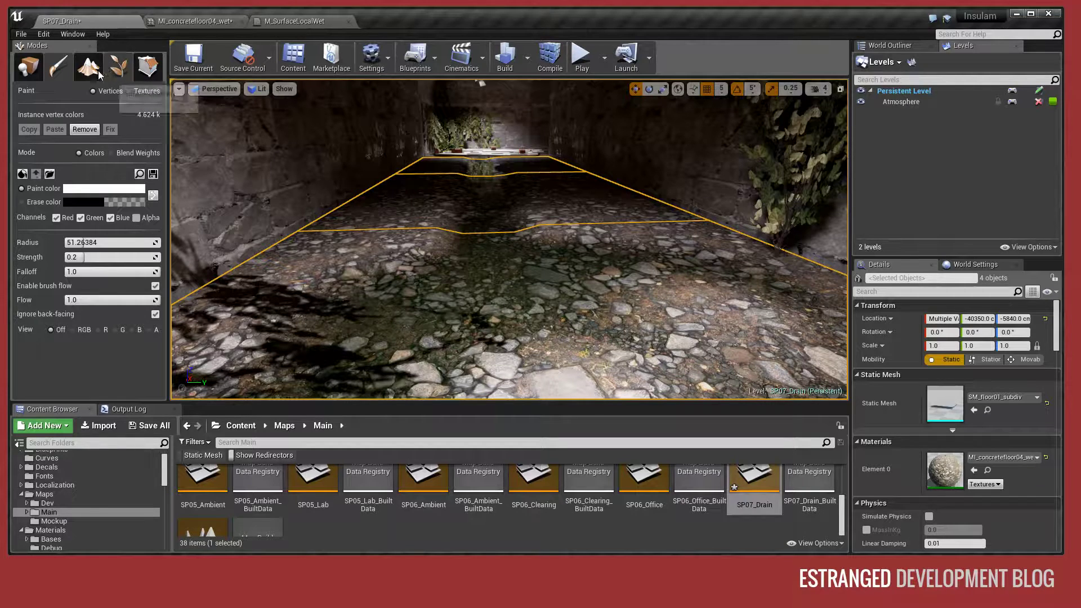
- Assign the T_Cliff01_N texture as the Wet Normal and inspect the wet floor along the tunnel
click(217, 26)
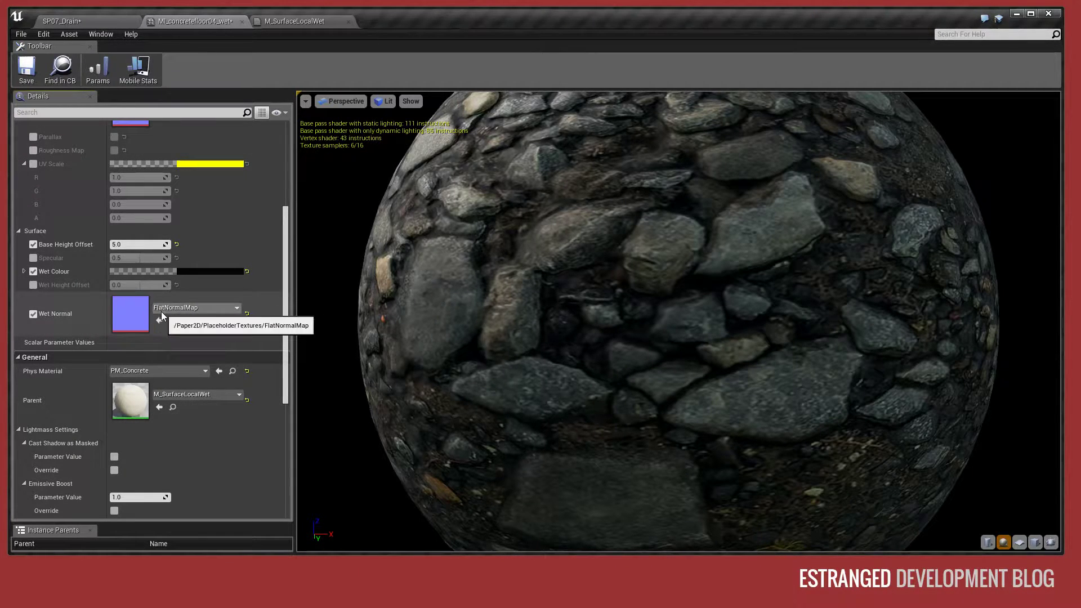
click(180, 308)
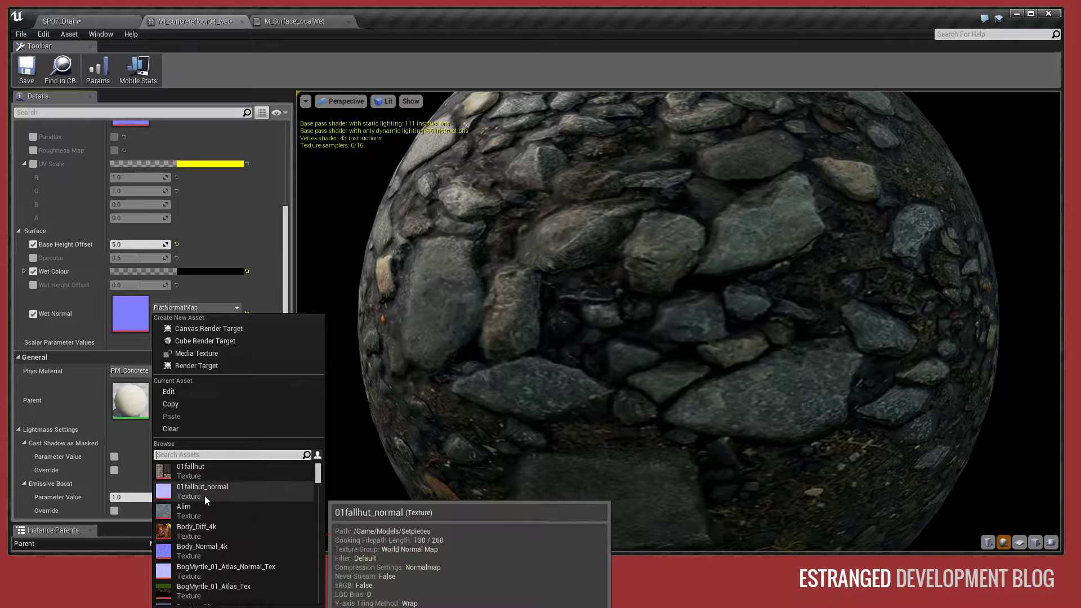
scroll(248, 551, down, 6)
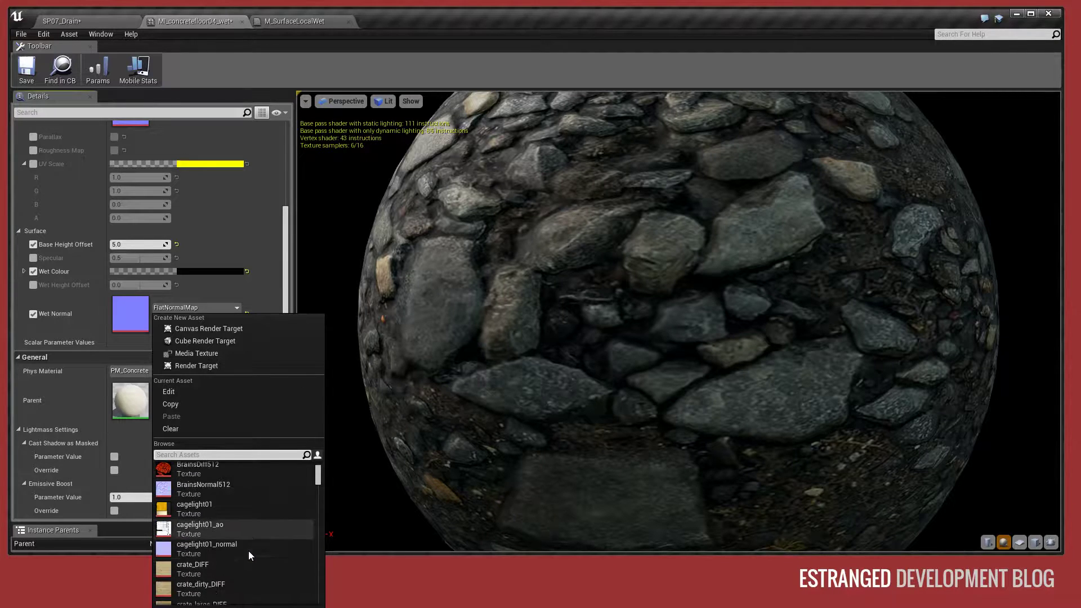
drag(318, 476, 316, 511)
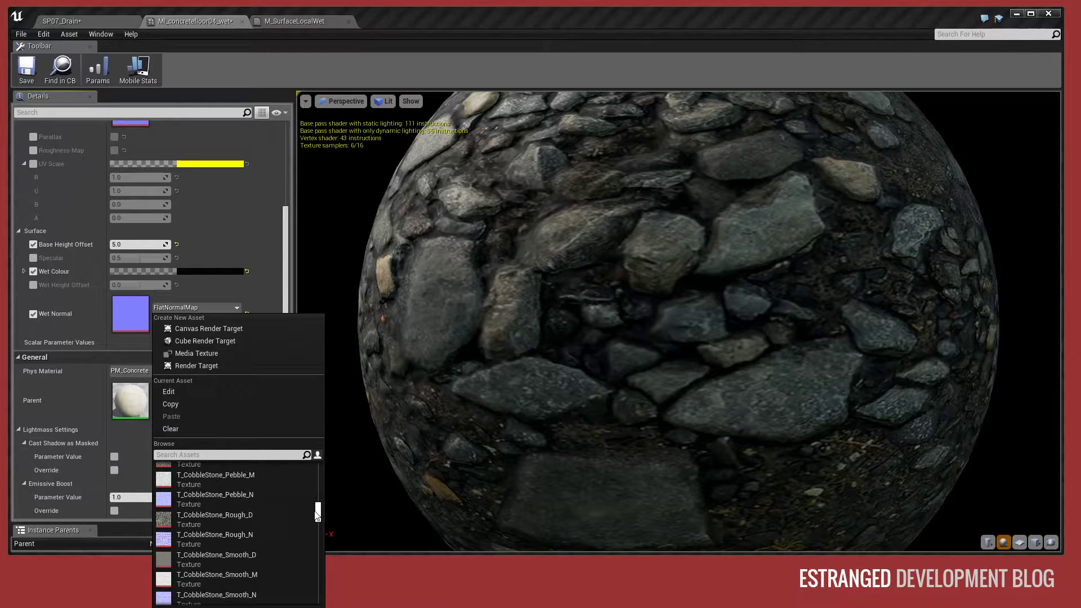
click(206, 457)
text(cliff)
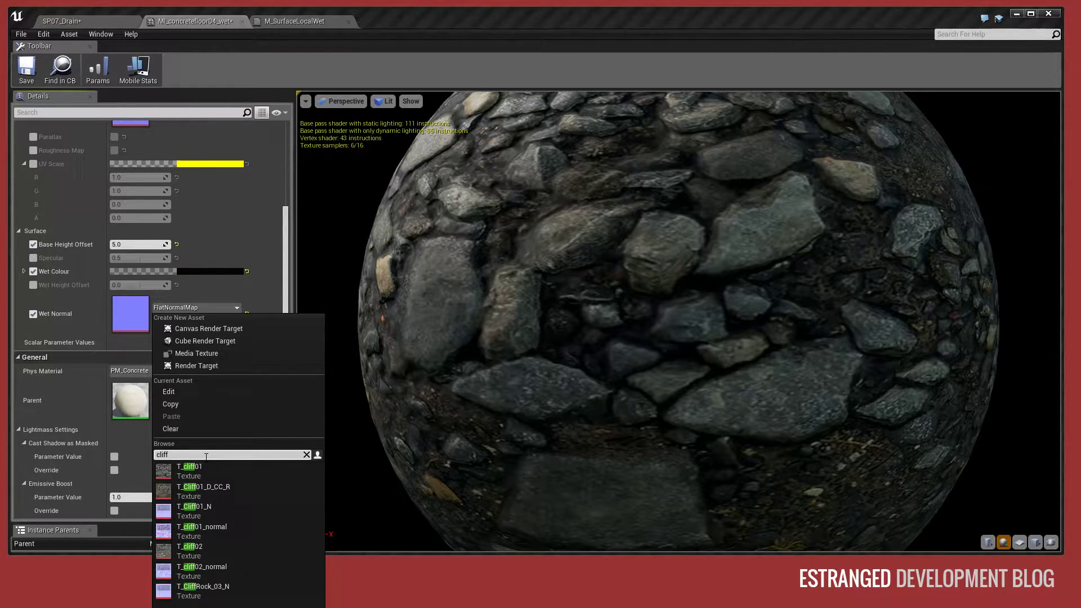
click(208, 508)
click(69, 21)
right_drag(394, 236, 387, 184)
key(w)
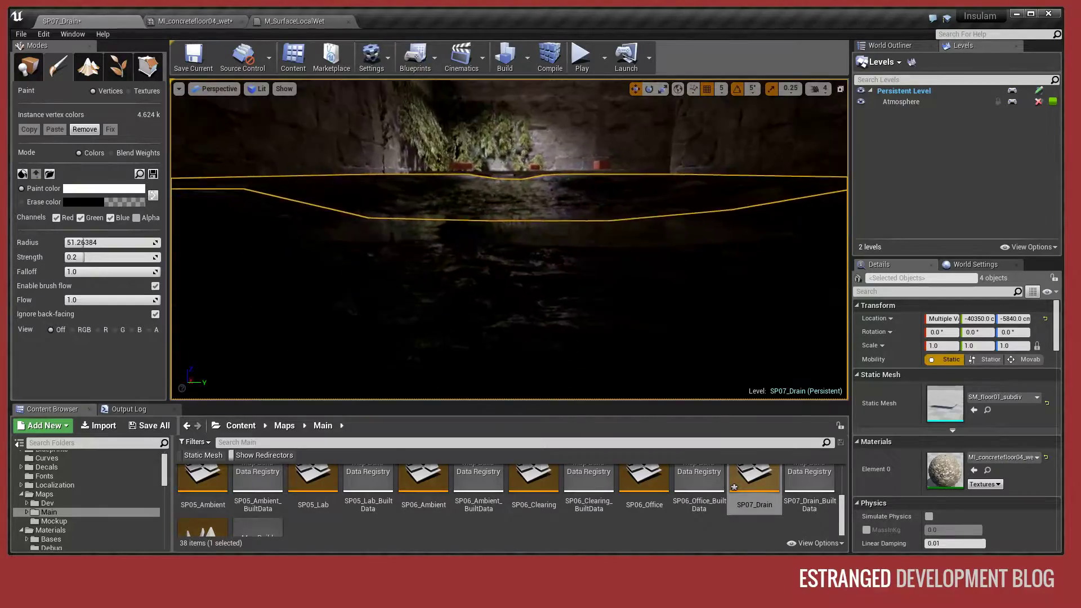
right_drag(387, 185, 309, 225)
- Include engine content in the texture search, assign FlatNormal as the Wet Normal and save MI_concretefloor04_wet
click(205, 22)
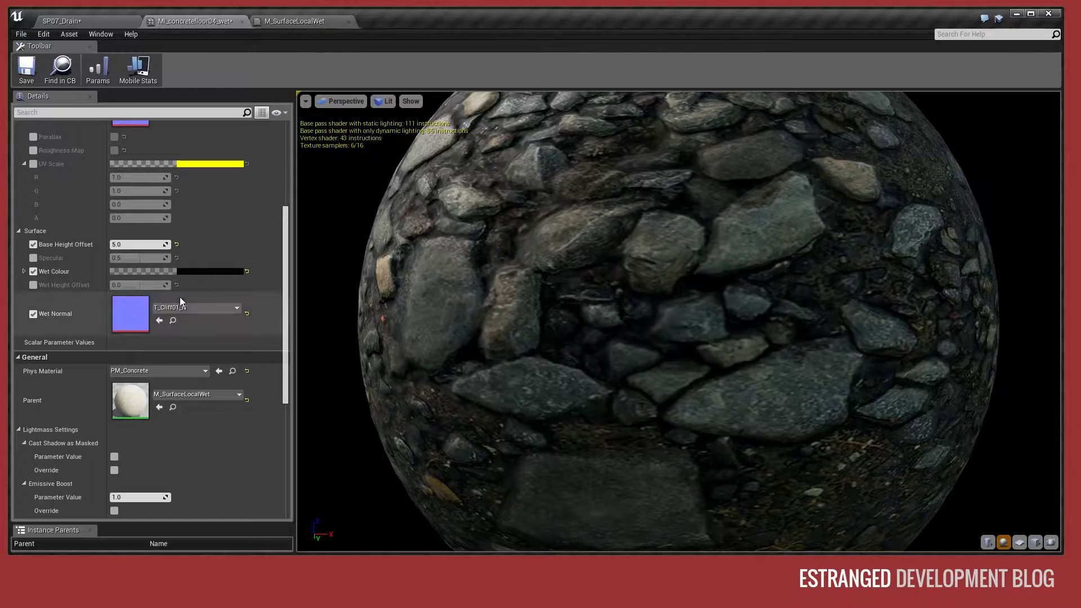
click(195, 309)
text(flatnor)
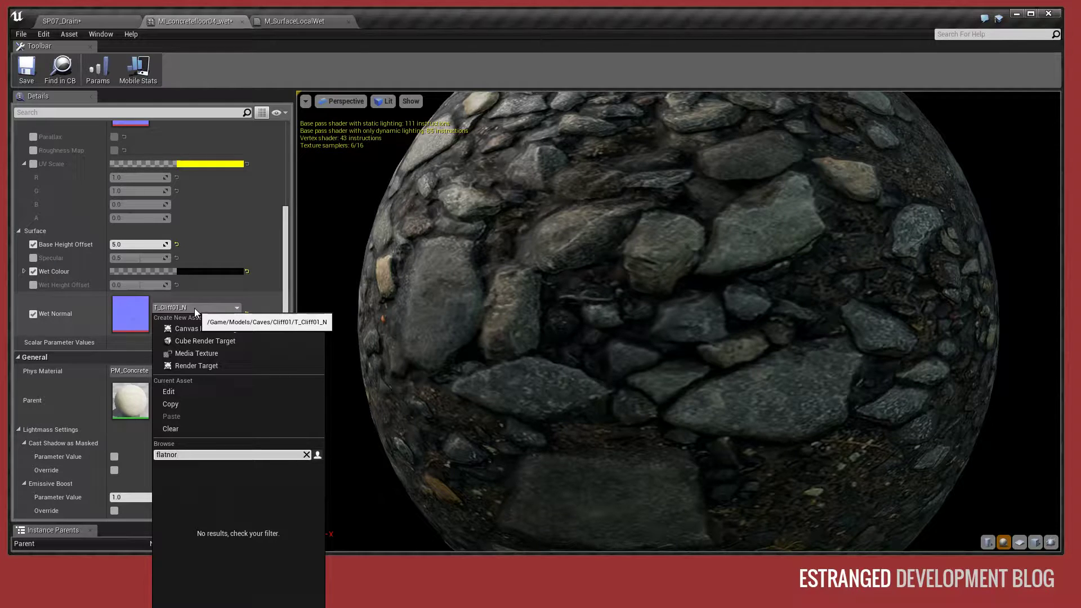
click(276, 606)
click(264, 523)
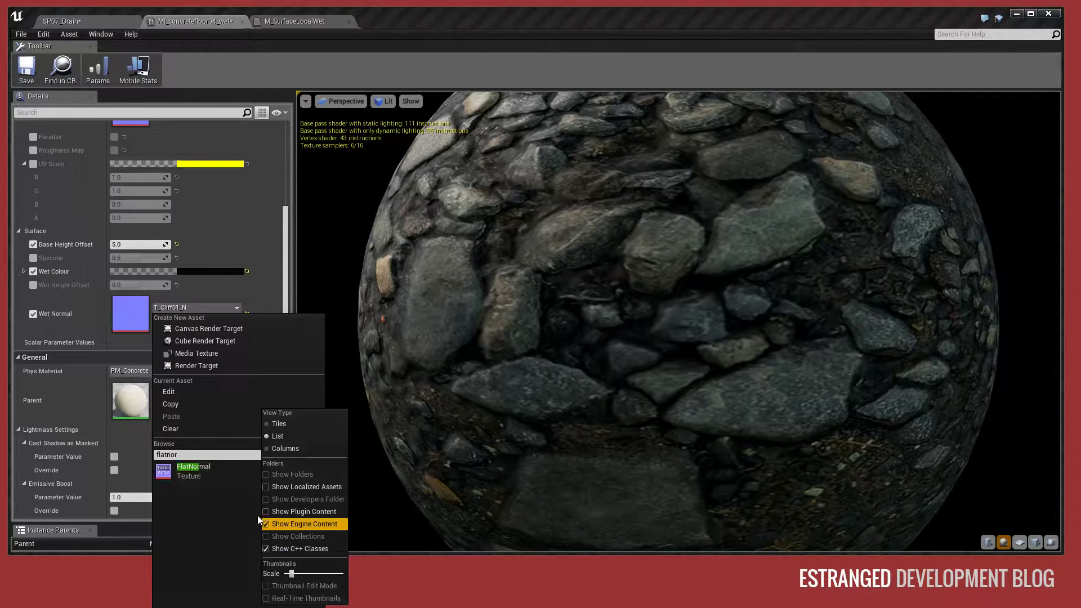
click(191, 471)
click(27, 68)
- Move through the drain tunnel to inspect the wet floor's reflections with the flat Wet Normal
click(115, 23)
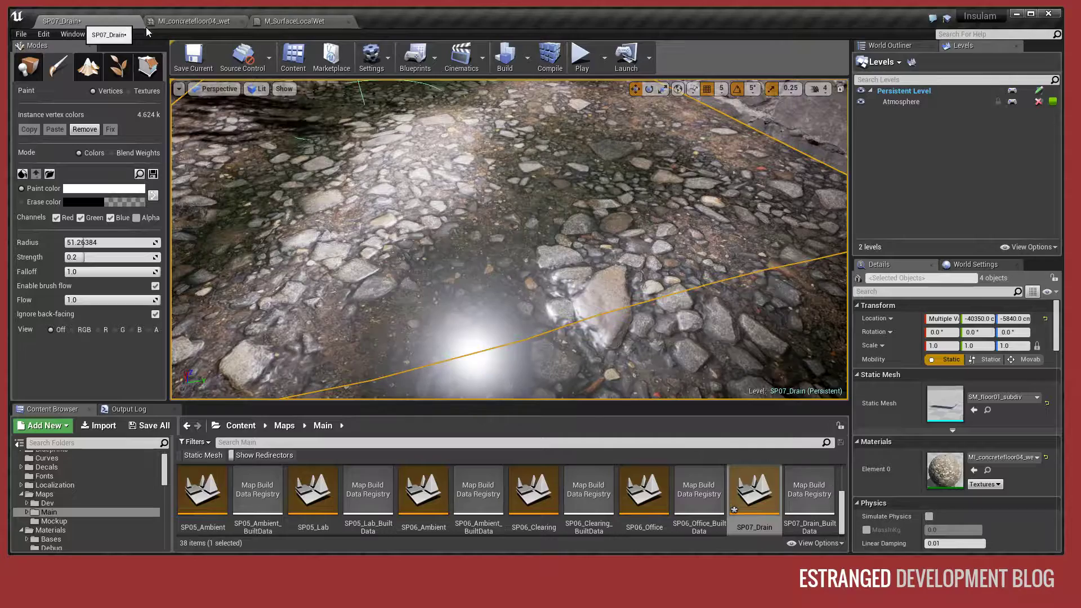
right_drag(392, 165, 332, 140)
key(w)
key(w)
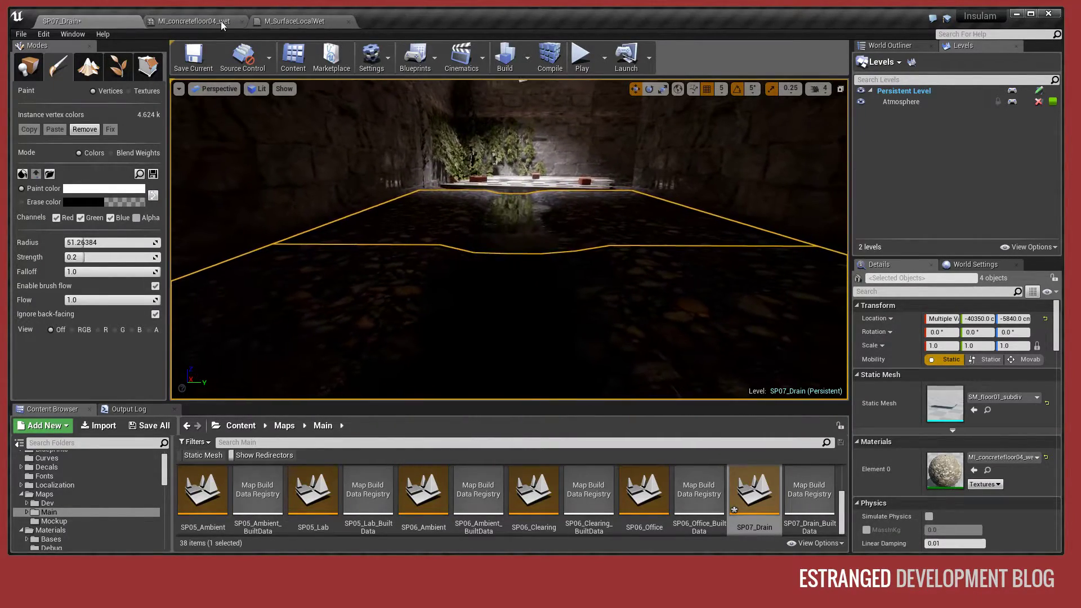
click(210, 23)
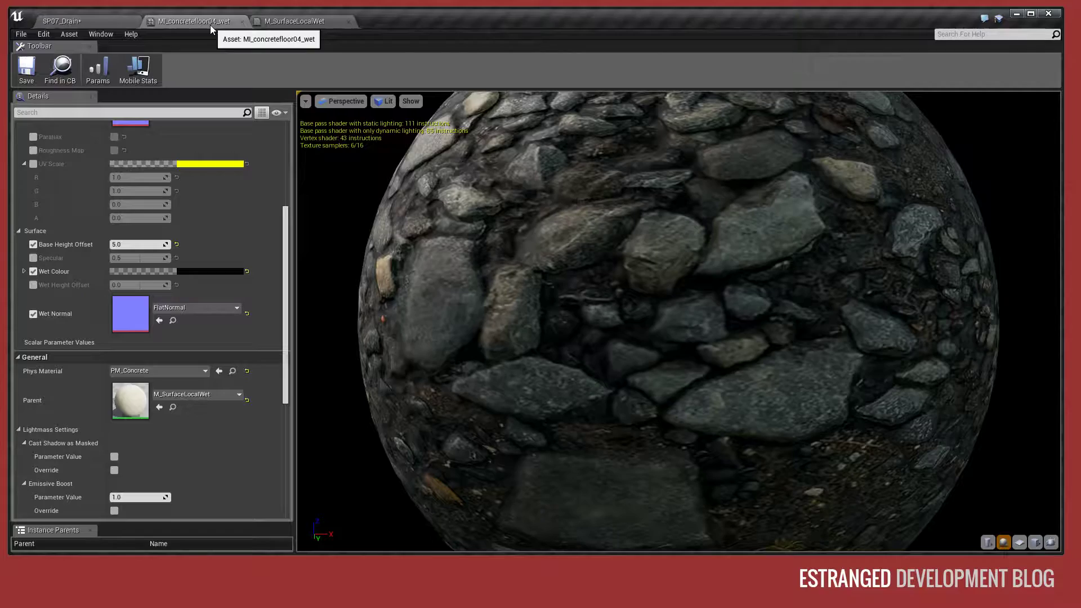
- Examine the M_SurfaceLocalWet graph, tracing how the Vertex Color and Wet Colour nodes feed the Lerp into Base Color
click(278, 24)
right_drag(566, 189, 415, 186)
right_drag(827, 255, 754, 251)
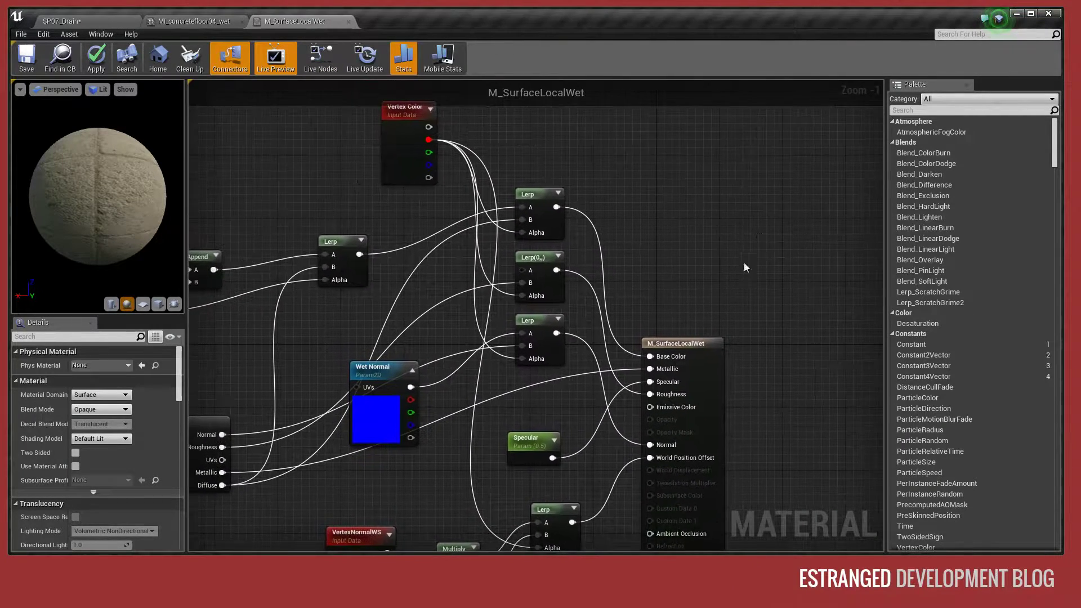
right_drag(697, 315, 738, 353)
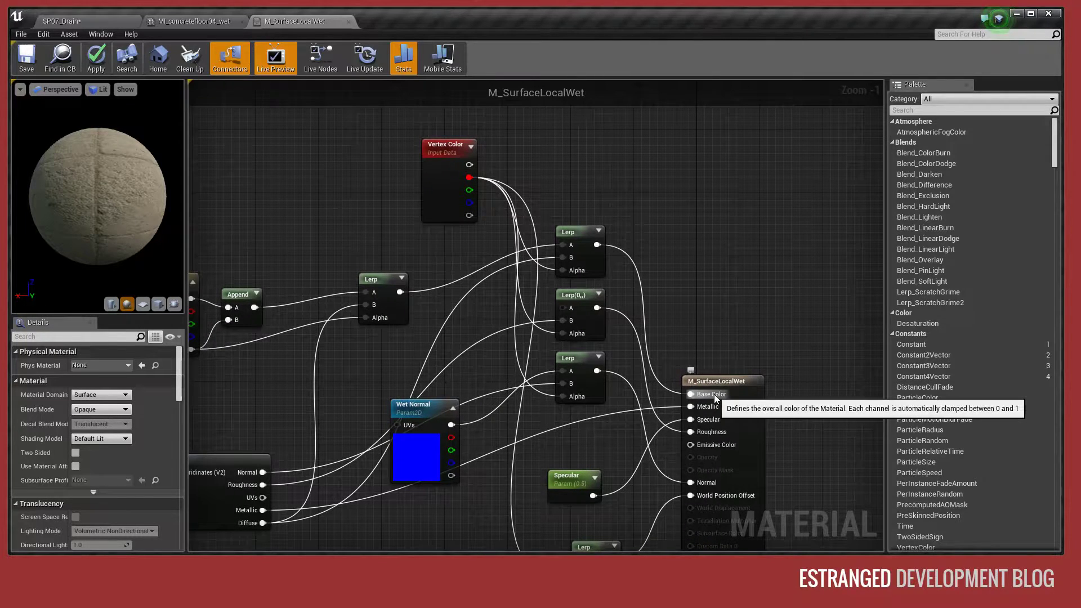
click(564, 227)
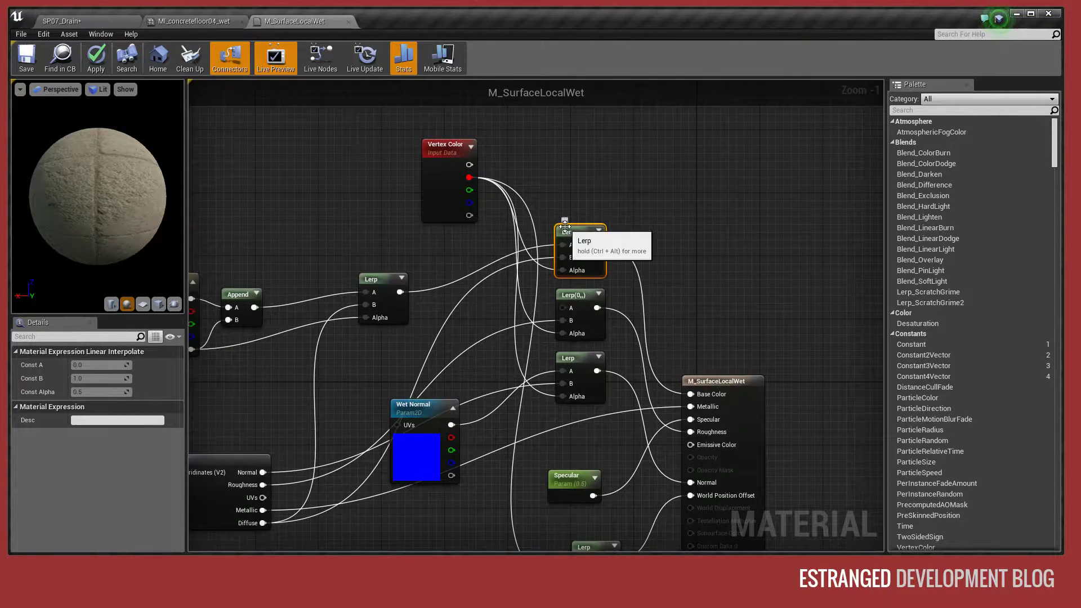
right_drag(296, 220, 480, 198)
drag(296, 219, 576, 329)
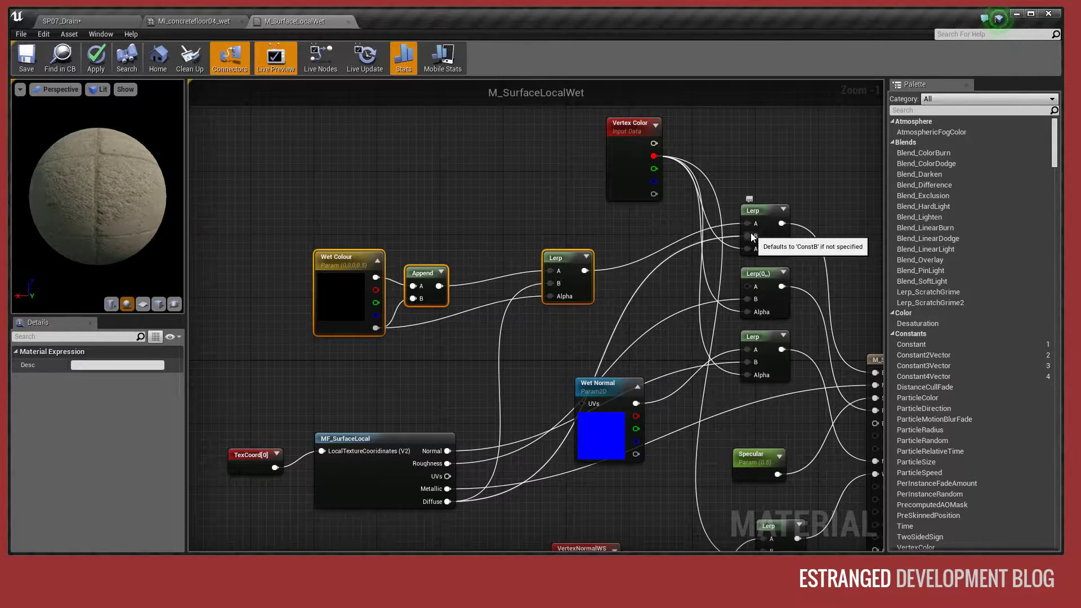
click(409, 213)
drag(385, 262, 388, 256)
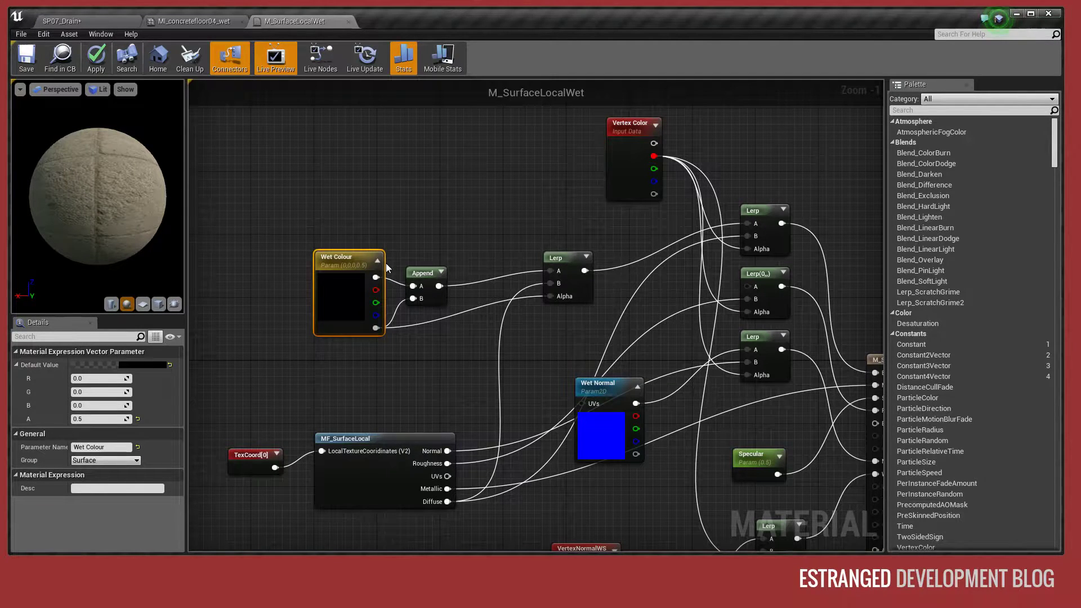
- Examine how the Append node and Lerp combine the Wet Colour parameter and its alpha with the MF_SurfaceLocal Diffuse output
click(409, 272)
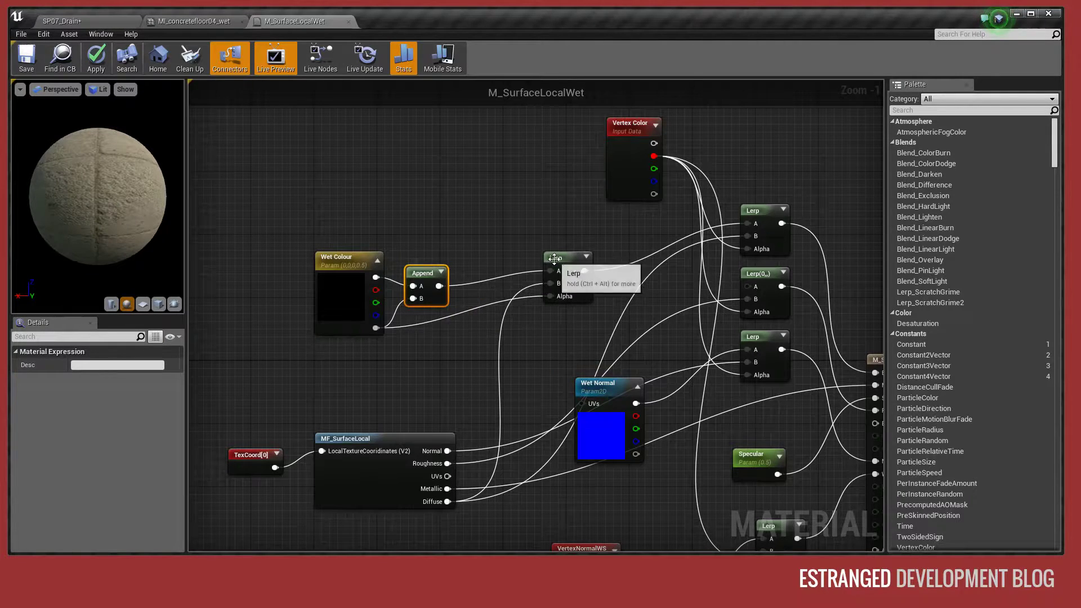
right_drag(681, 214, 727, 177)
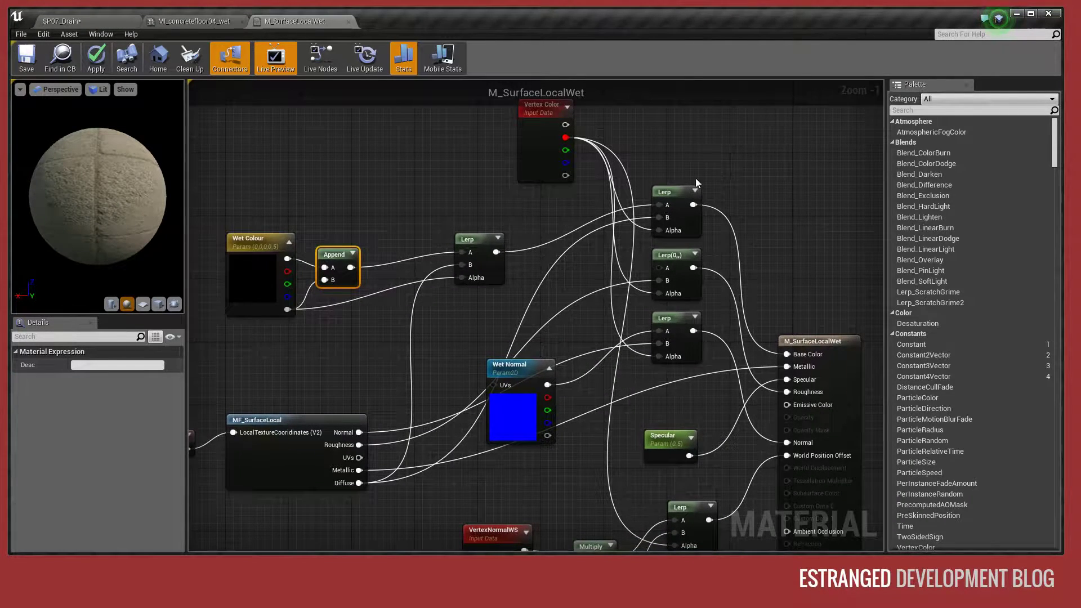
right_drag(454, 221, 503, 219)
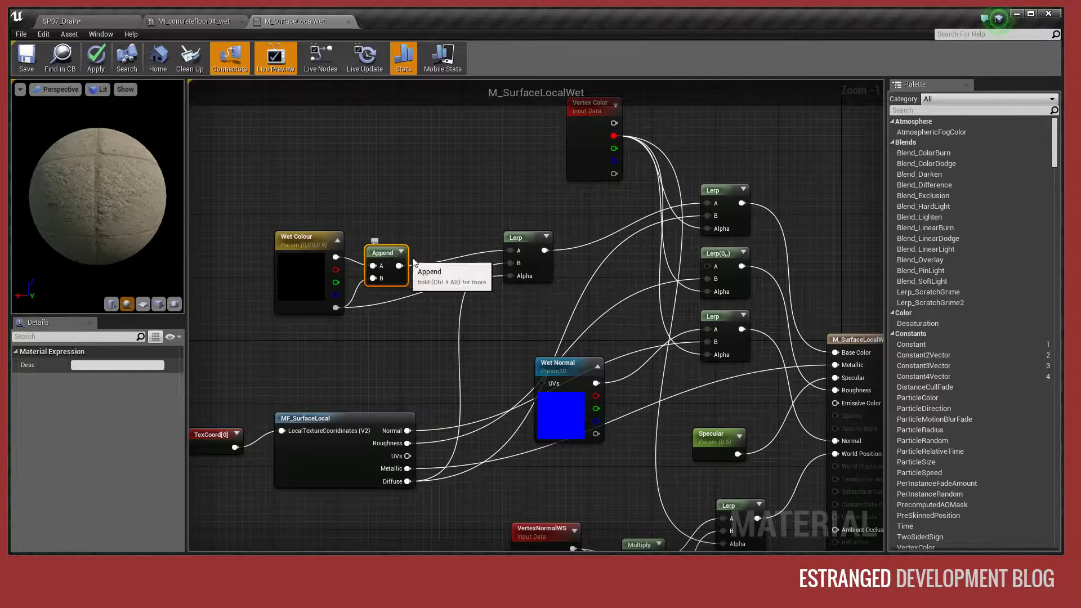
click(459, 218)
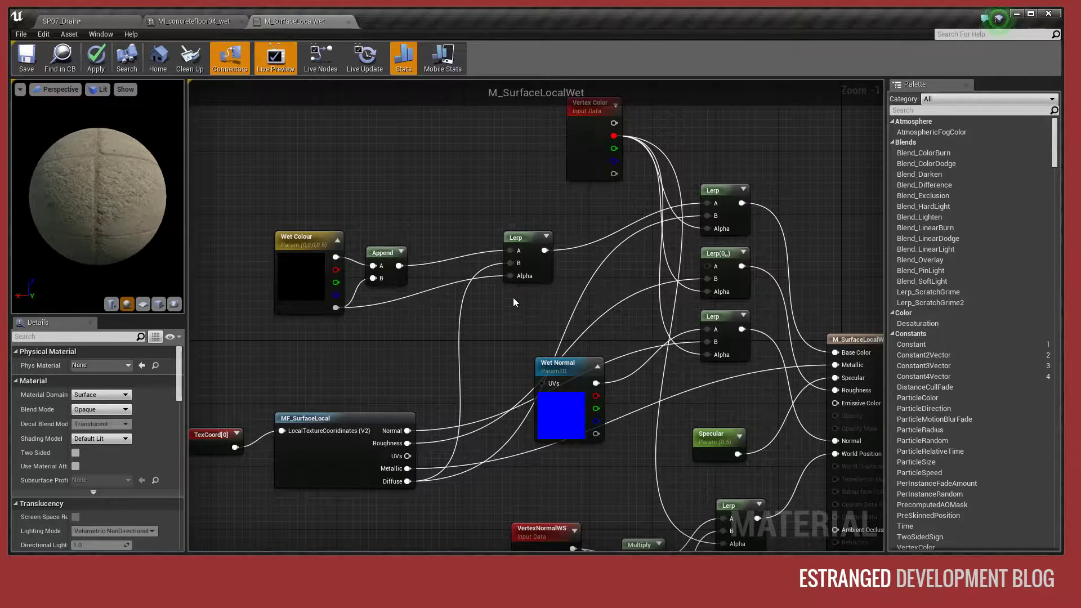
click(309, 238)
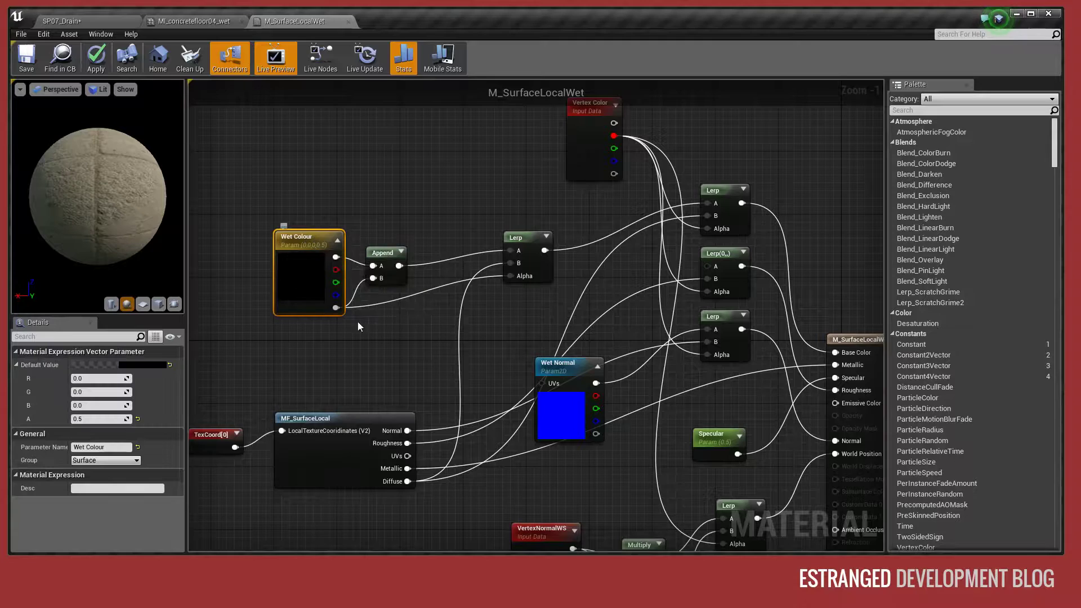
drag(399, 482, 435, 320)
click(388, 330)
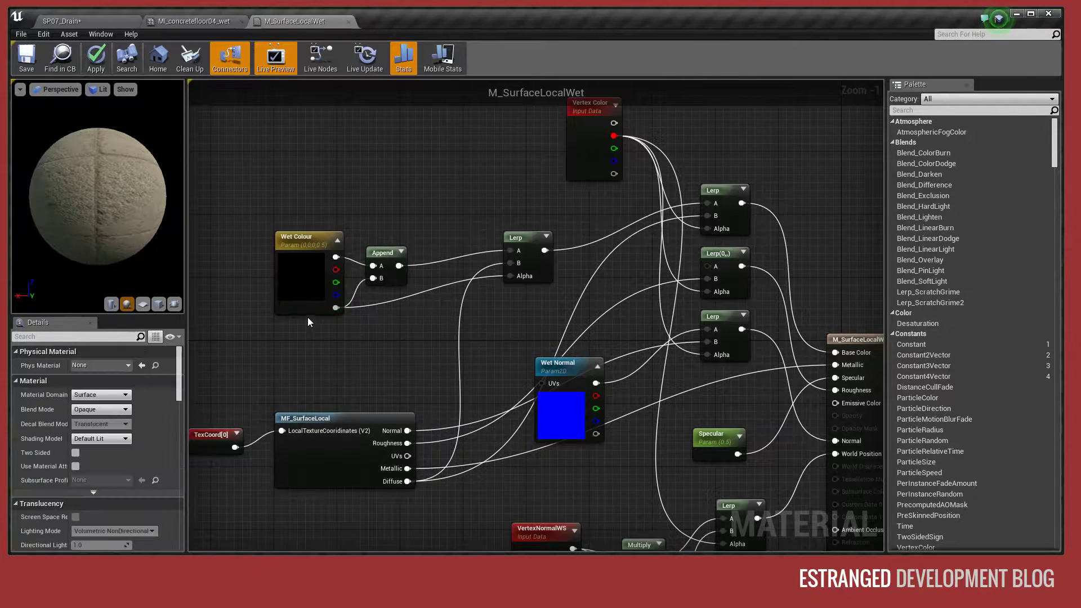
- Set the Wet Colour alpha to 1 in MI_concretefloor04_wet and inspect the drain floor in the SP07_Drain level
click(194, 21)
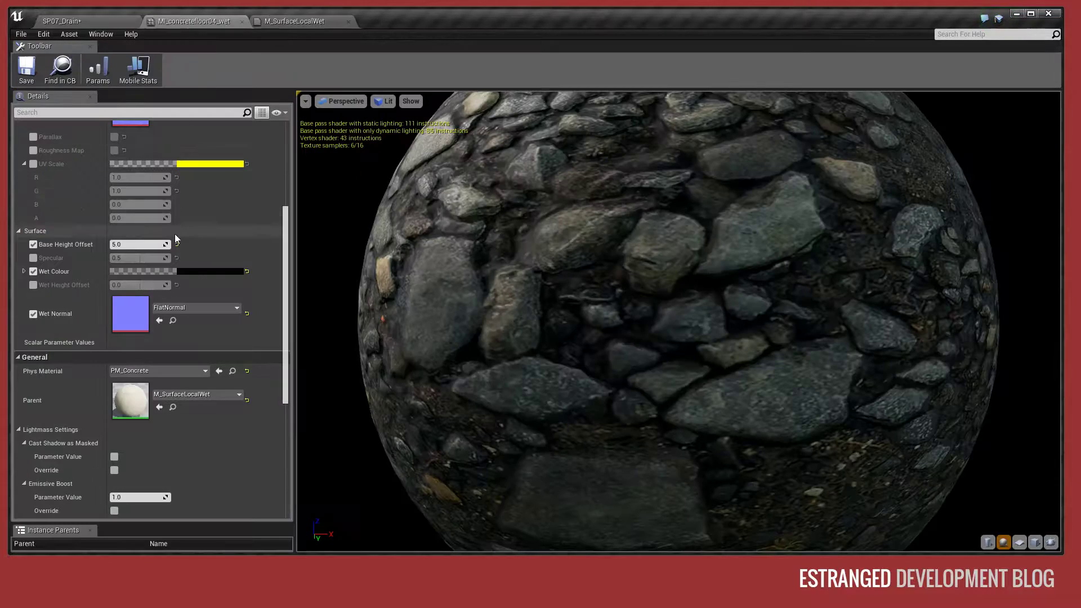
click(24, 272)
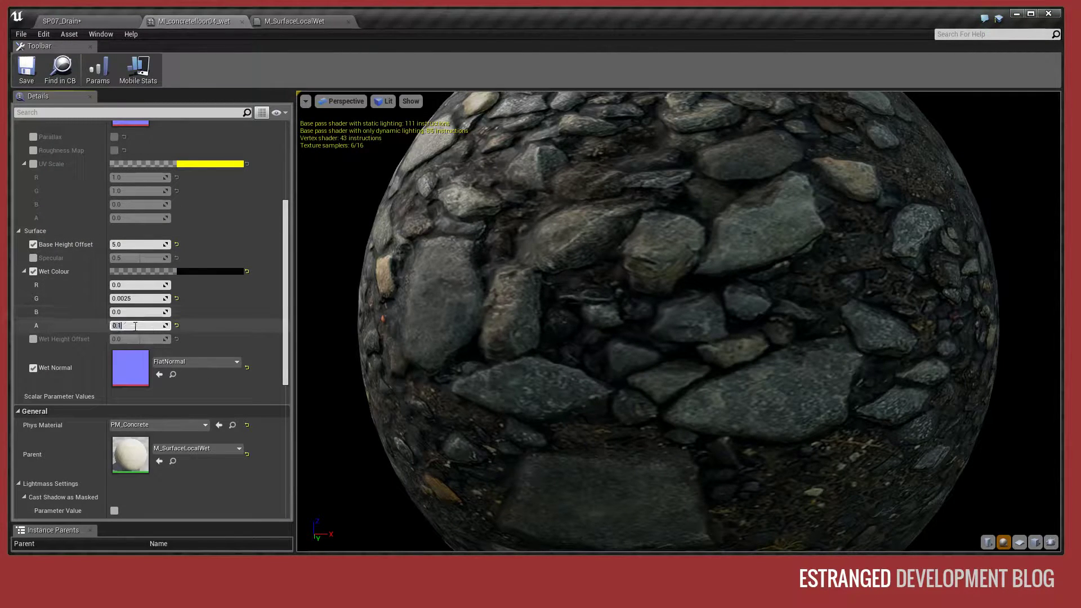
text(1)
key(Return)
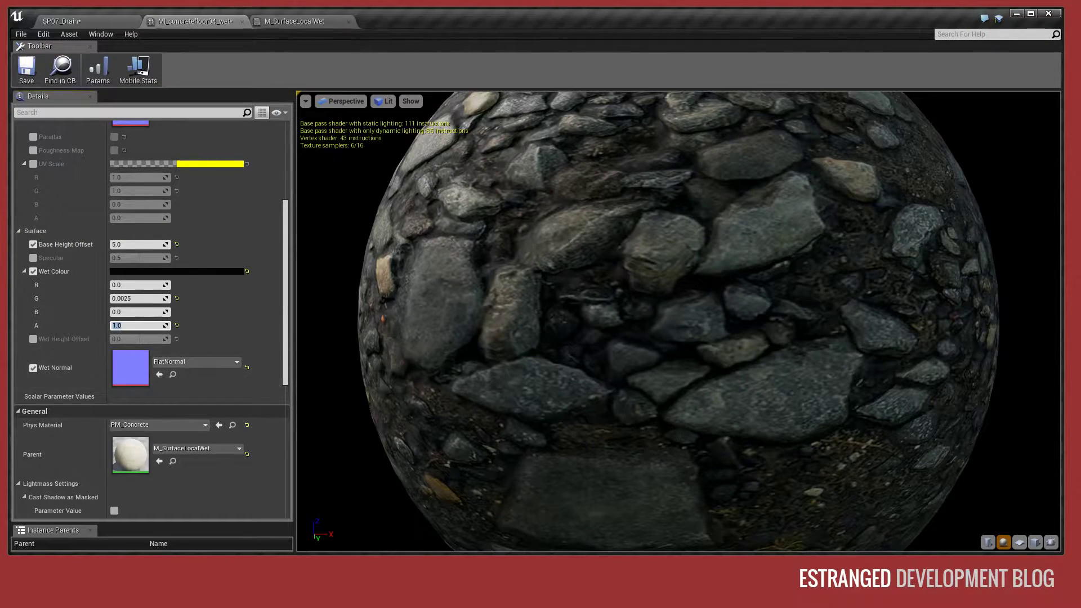
click(107, 20)
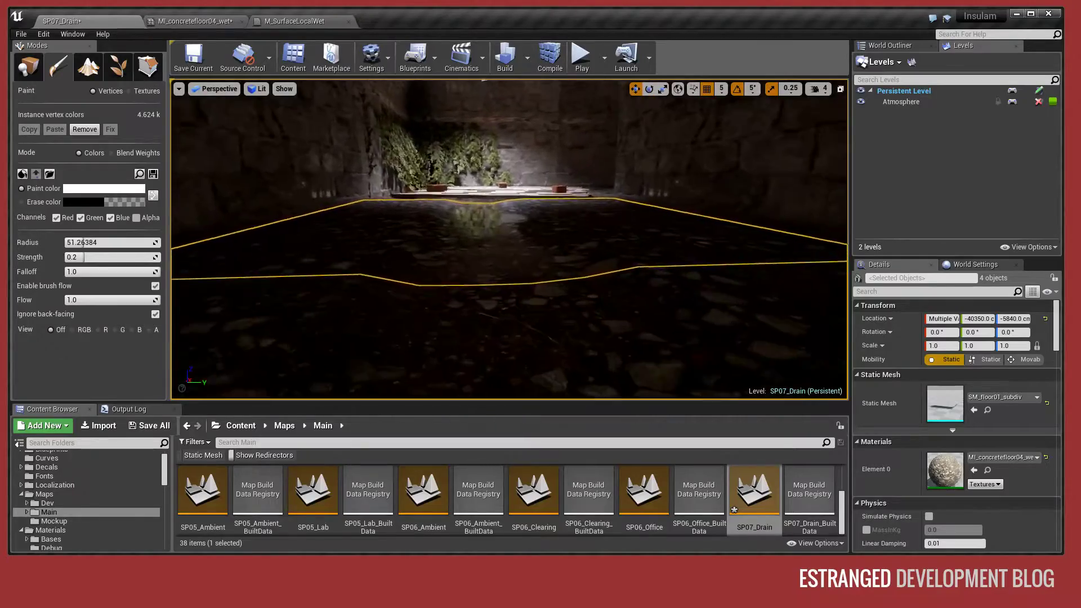
right_drag(507, 225, 270, 247)
- Set the Wet Colour alpha of MI_concretefloor04_wet to 0.1
click(192, 20)
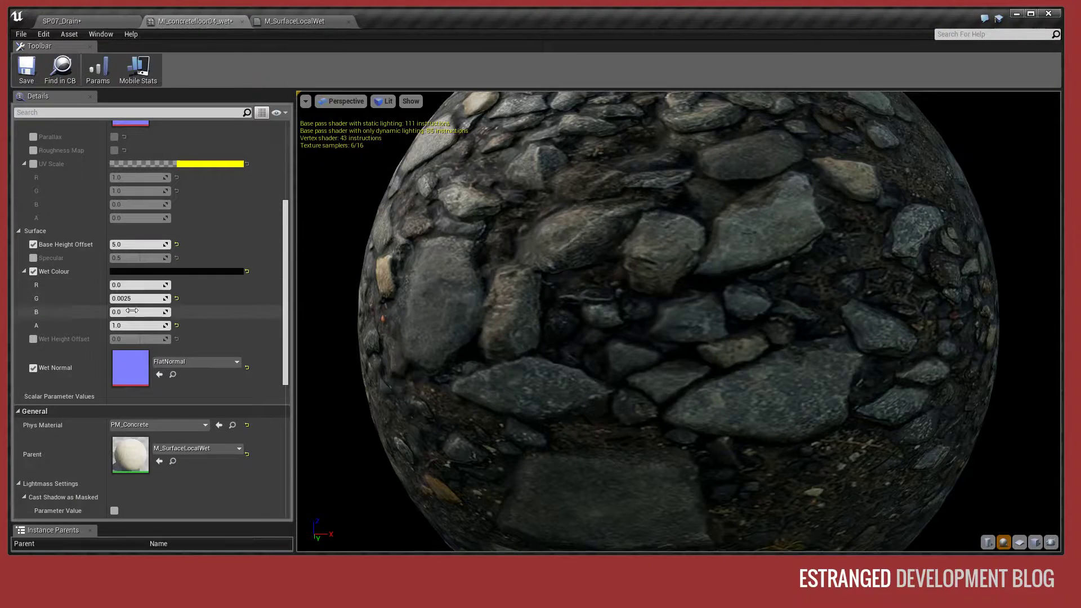
click(296, 21)
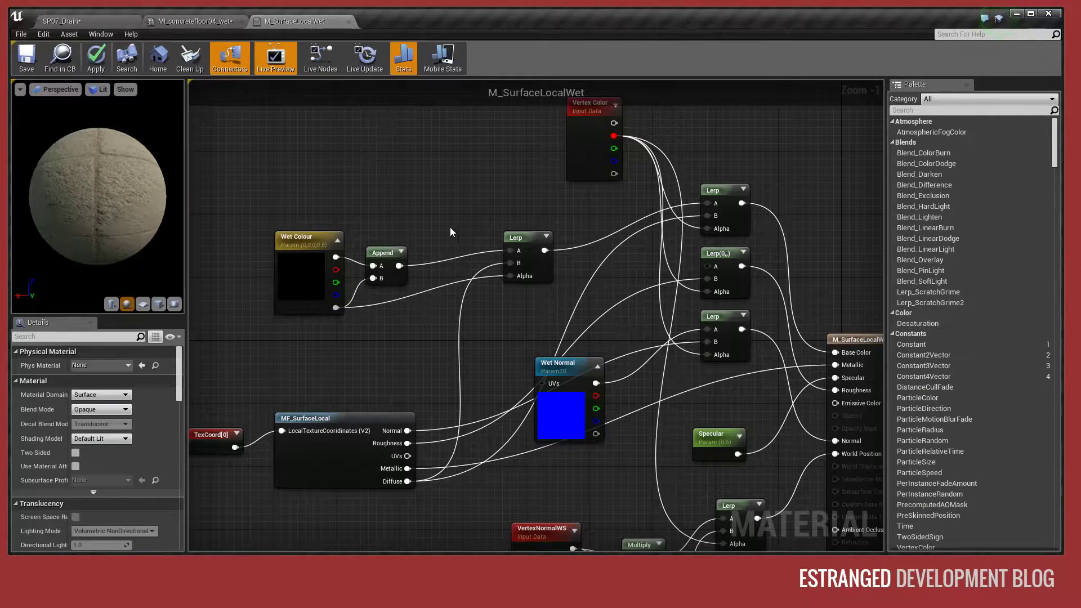
click(175, 21)
click(131, 325)
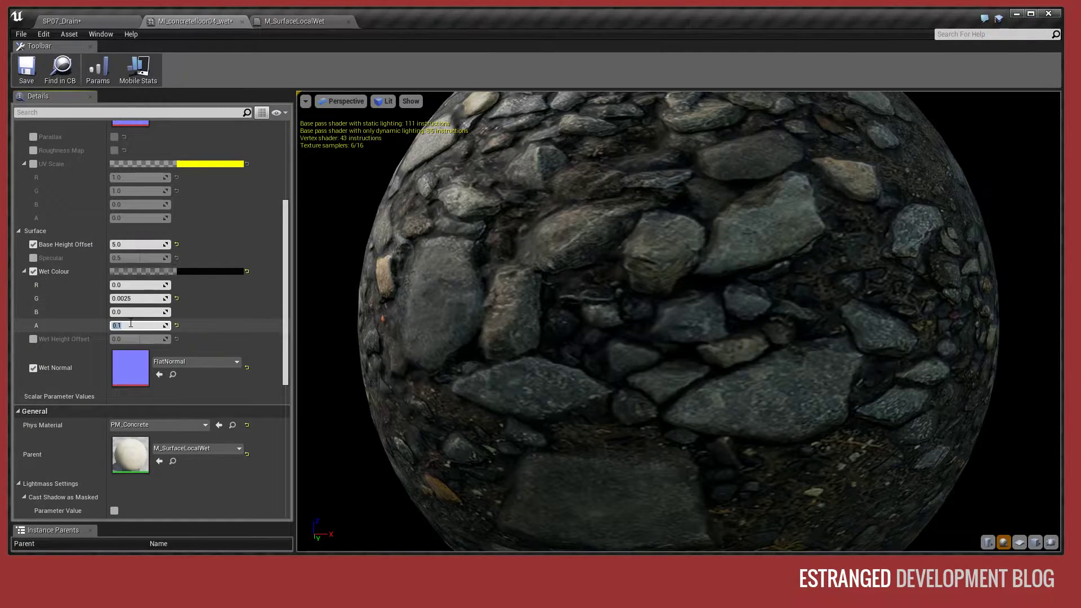
- Examine in the M_SurfaceLocalWet graph how a Lerp blends the Wet Normal texture with the MF_SurfaceLocal normal into the Normal input
click(321, 21)
right_drag(494, 185, 471, 151)
right_drag(369, 161, 431, 201)
right_drag(531, 244, 473, 176)
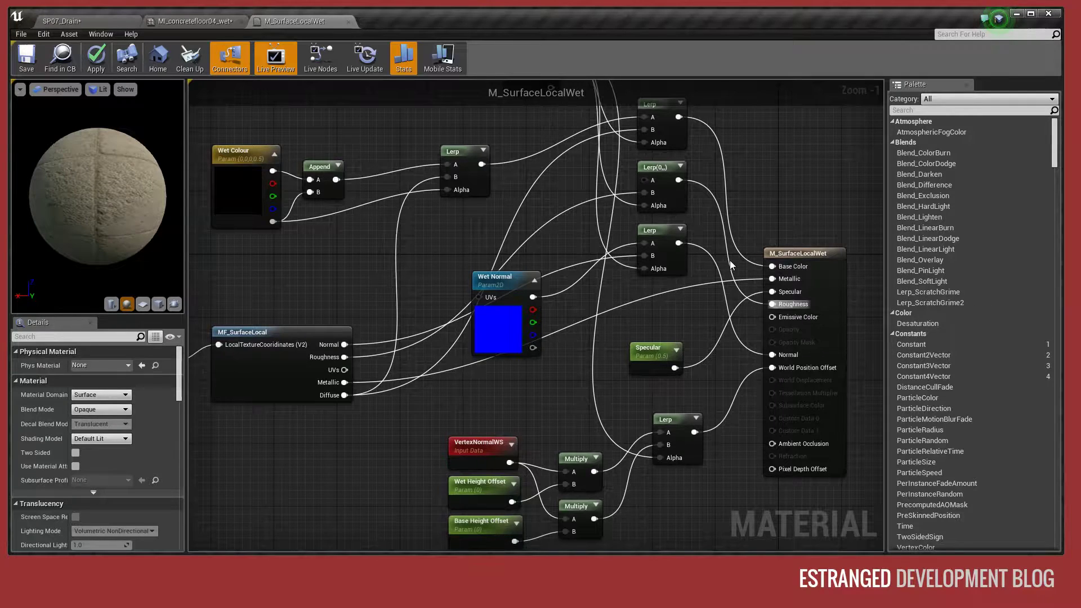
right_drag(731, 265, 730, 337)
right_drag(558, 292, 548, 241)
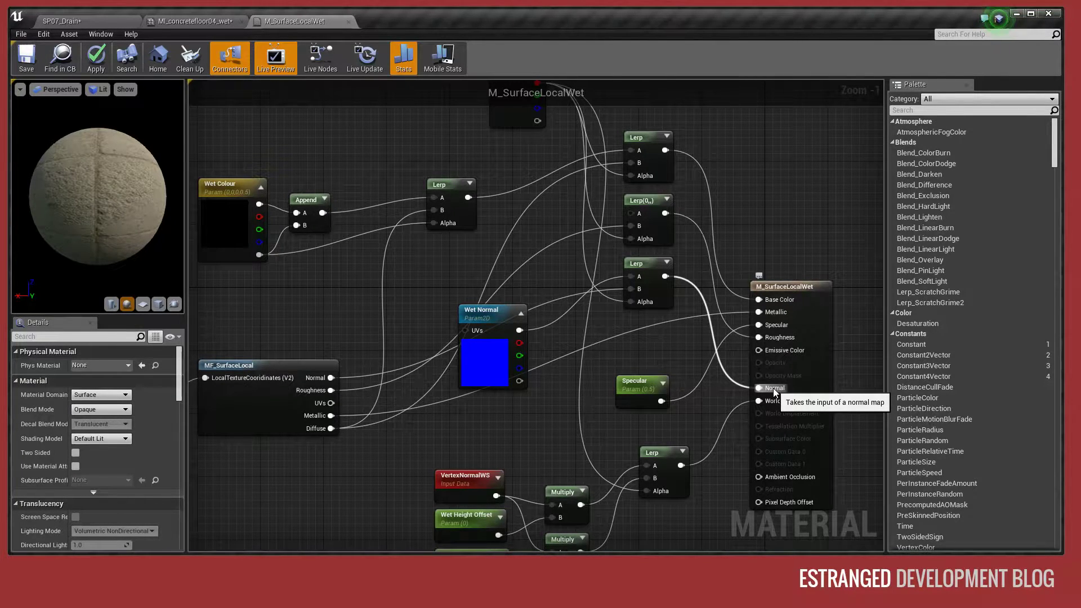
click(654, 270)
right_drag(549, 242, 622, 258)
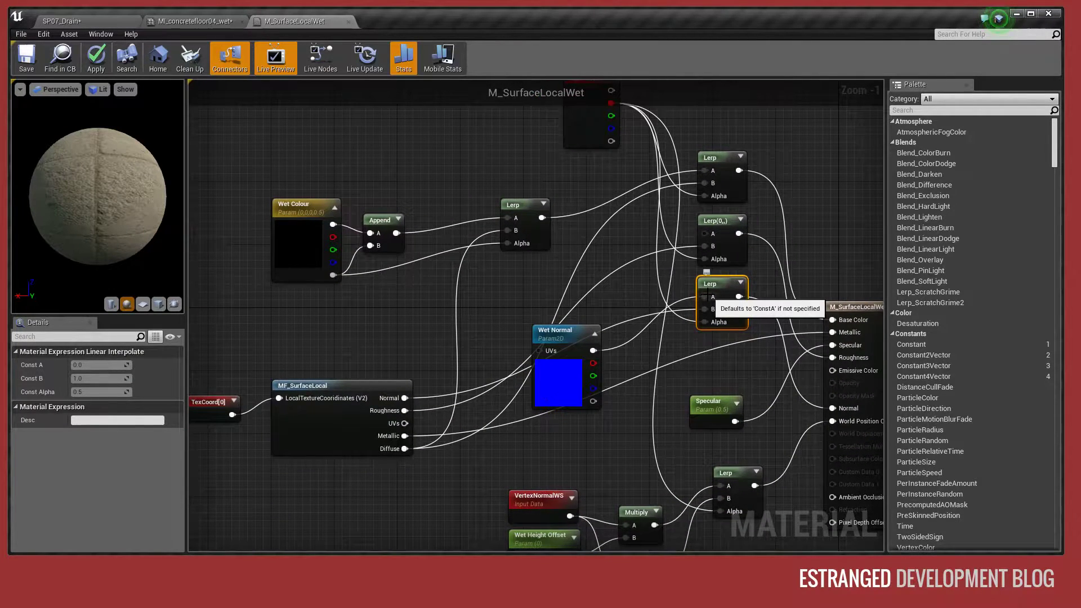
click(574, 389)
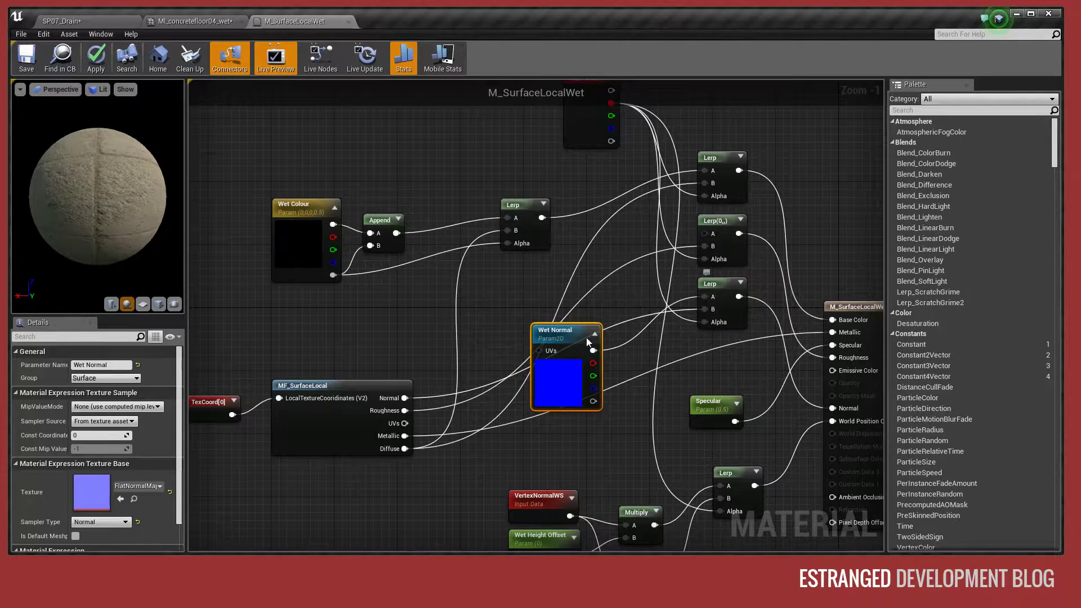
right_drag(444, 356, 389, 302)
click(603, 334)
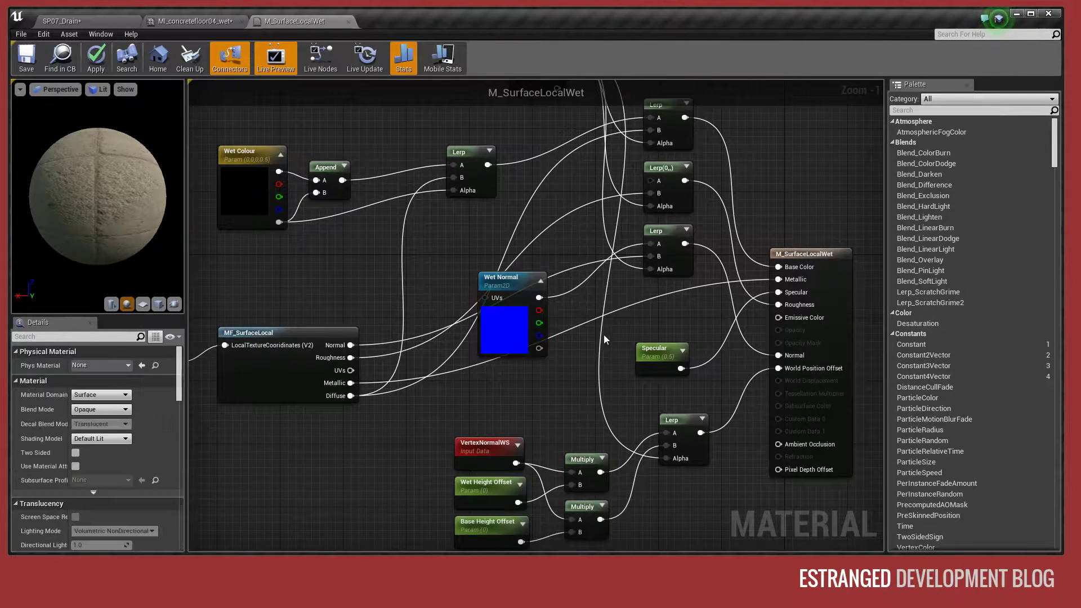
- Examine the Lerp that feeds the Roughness input, its constant A value, and the Specular parameter node
right_drag(695, 316, 637, 386)
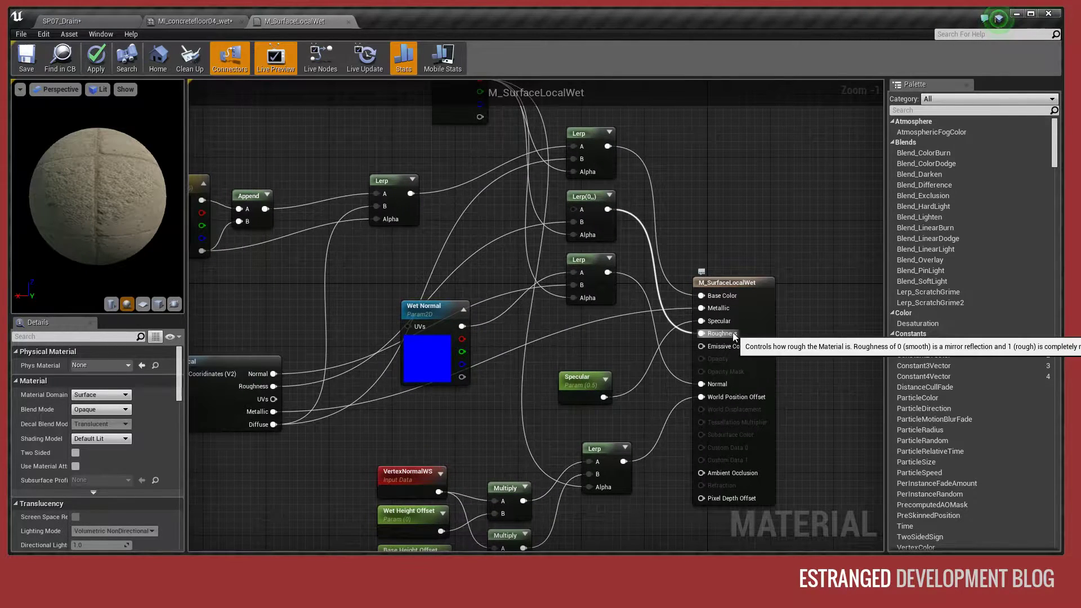
click(588, 198)
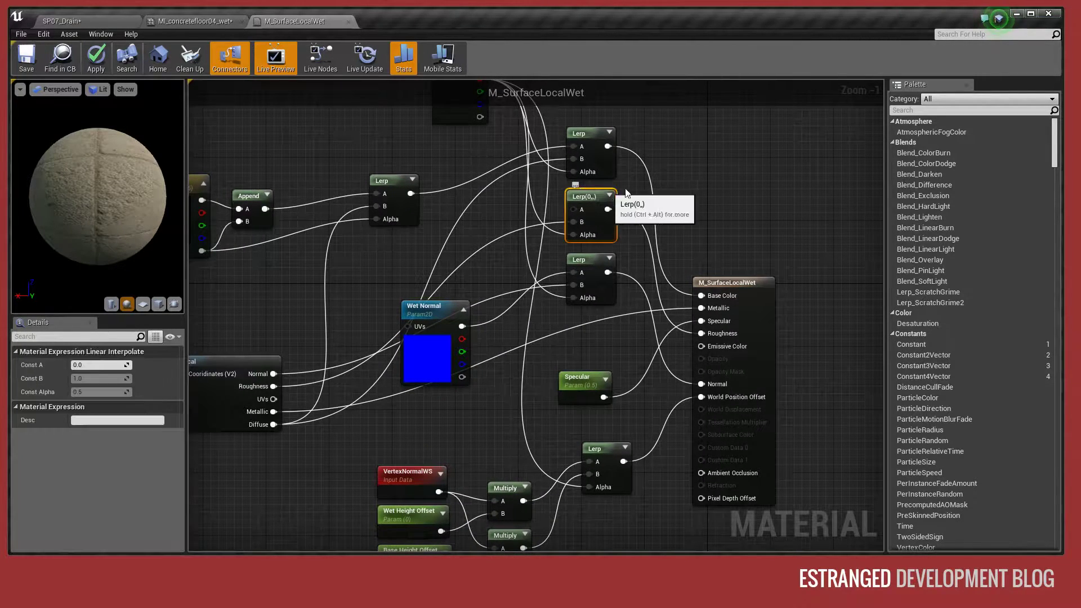
right_drag(623, 184, 656, 307)
right_drag(591, 335, 684, 248)
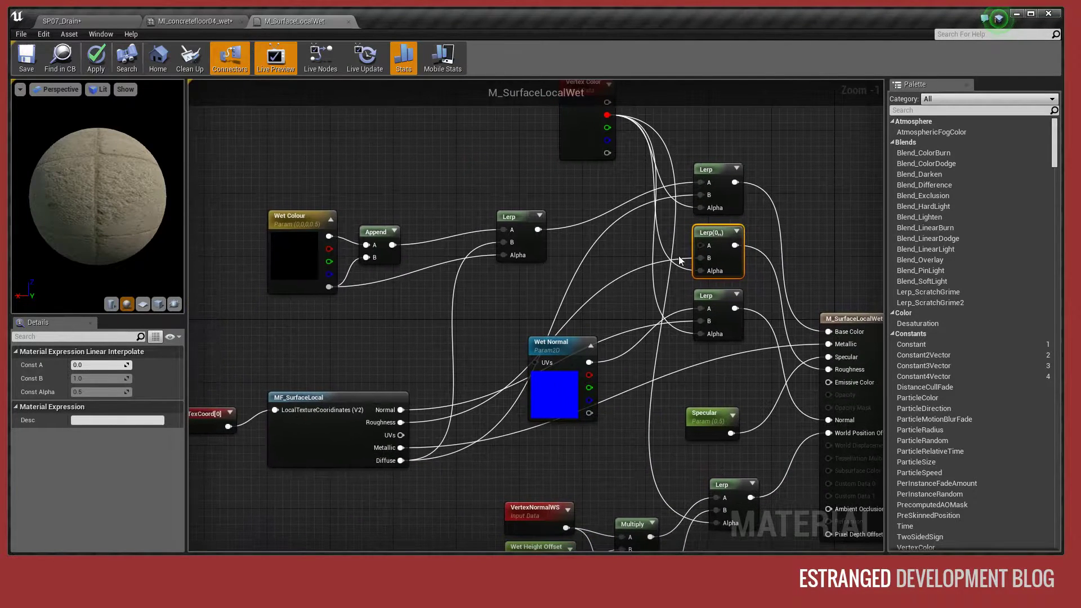
click(835, 231)
right_drag(836, 231, 695, 176)
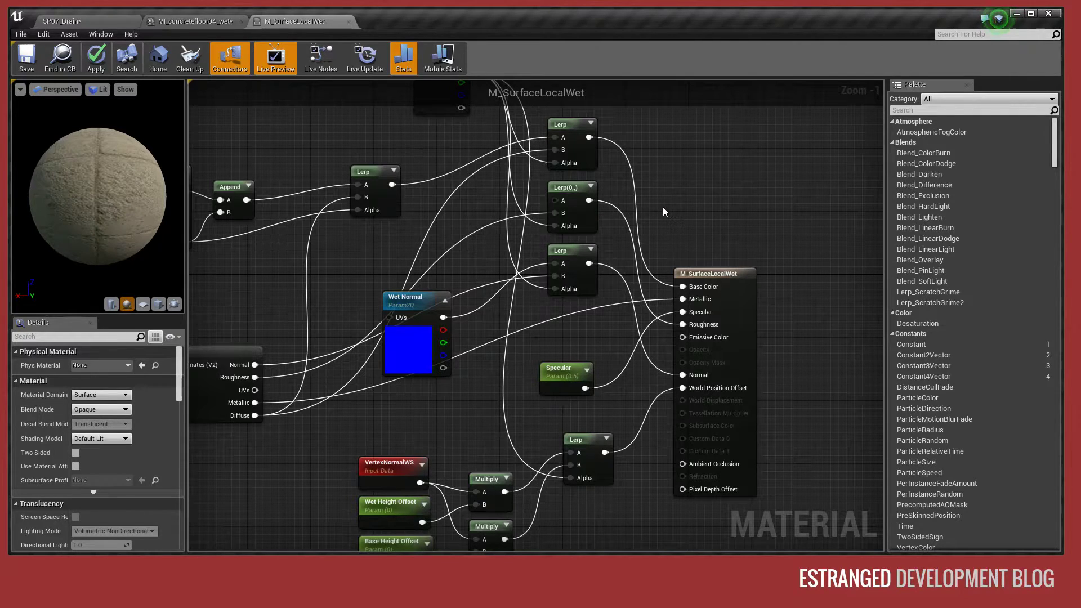
right_drag(695, 198, 728, 158)
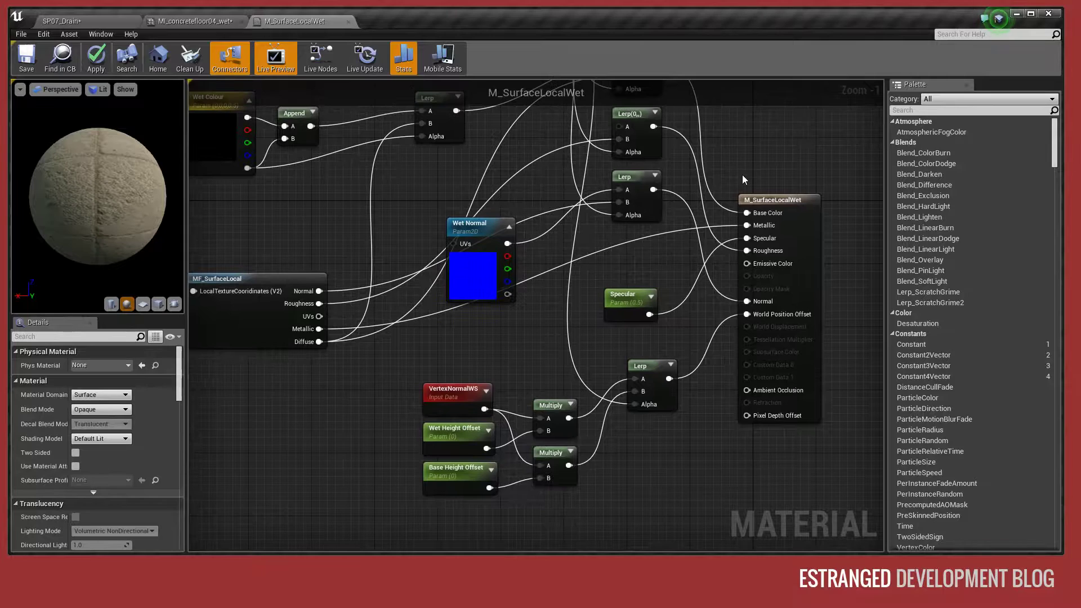
click(629, 299)
right_drag(660, 270, 665, 221)
click(611, 294)
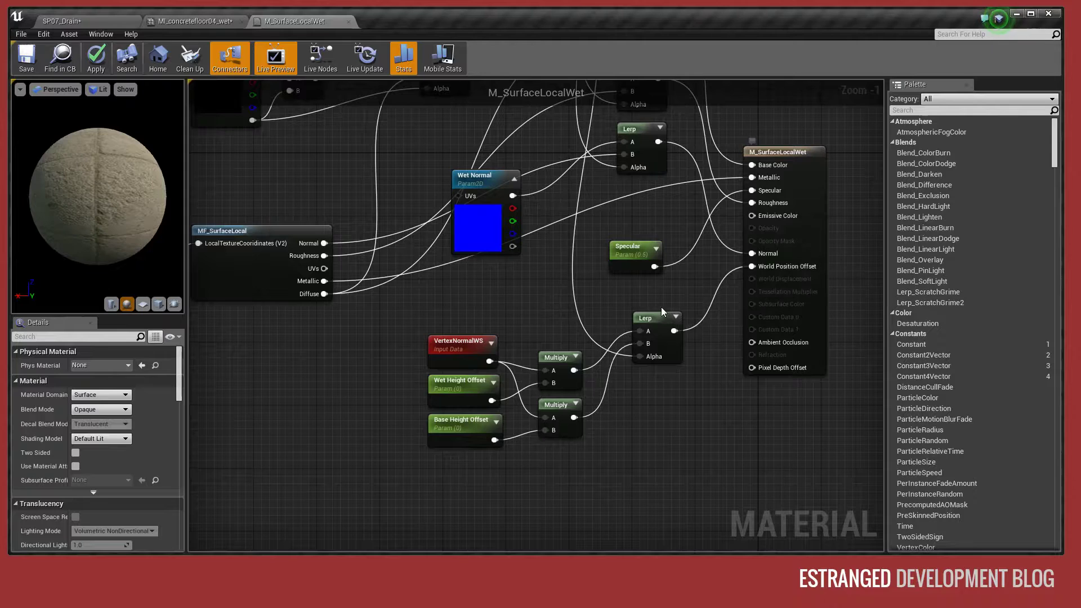
- Trace how VertexNormalWS, Wet Height Offset and Base Height Offset reach World Position Offset through a Lerp driven by Vertex Color
click(446, 349)
click(452, 325)
click(457, 388)
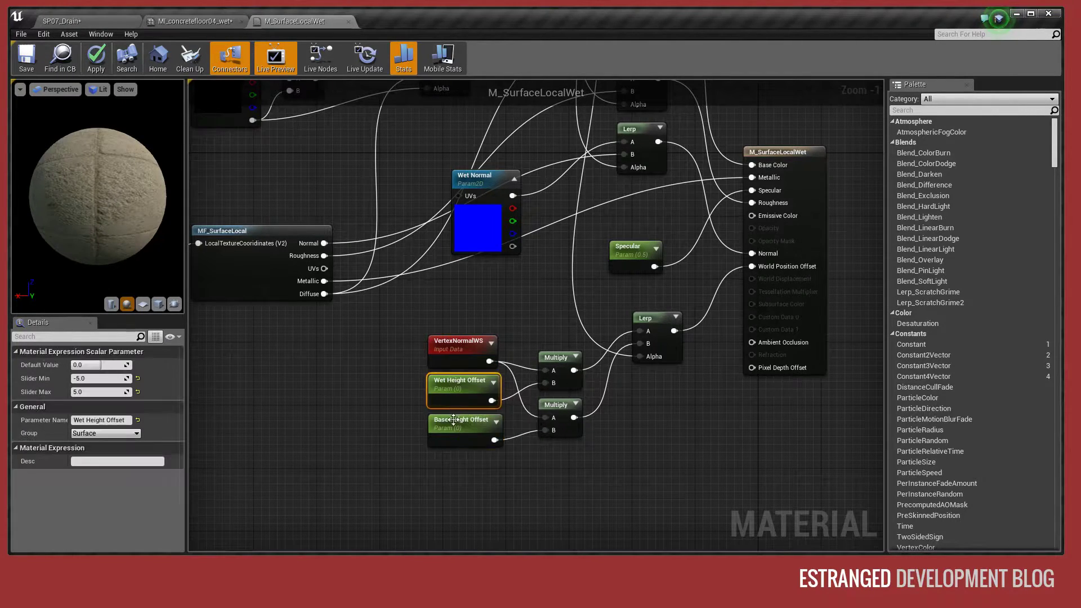
click(677, 411)
right_drag(699, 369, 620, 424)
right_drag(587, 356, 548, 443)
click(378, 131)
click(640, 195)
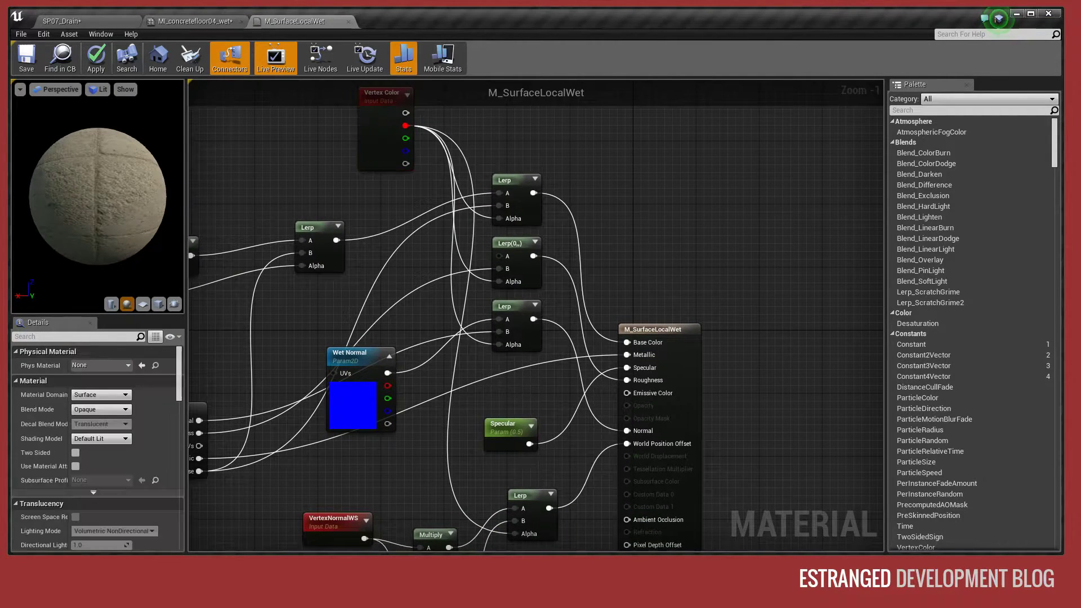
- Inspect the settings of the Wet Height Offset and Base Height Offset parameters and review the whole node graph
right_drag(641, 265, 664, 135)
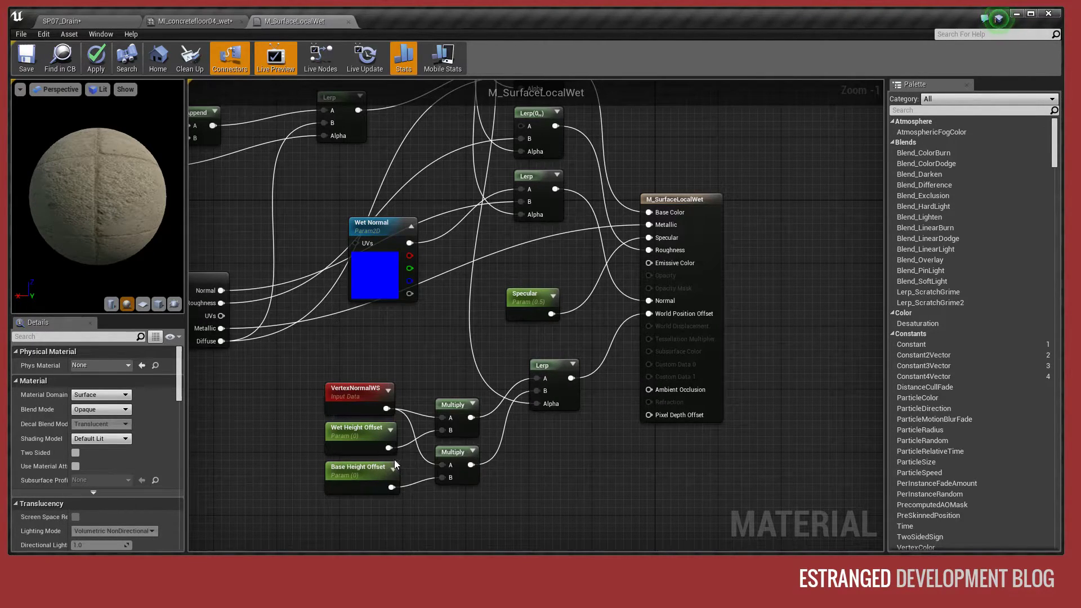
click(354, 436)
click(365, 483)
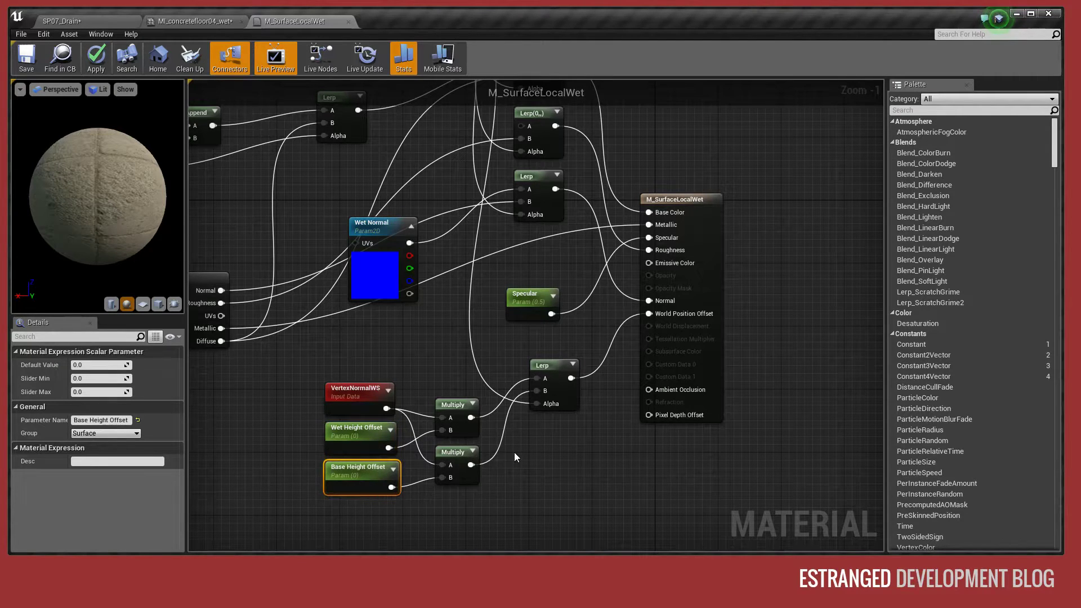
click(514, 452)
right_drag(589, 451, 548, 482)
click(636, 229)
right_drag(653, 198, 795, 276)
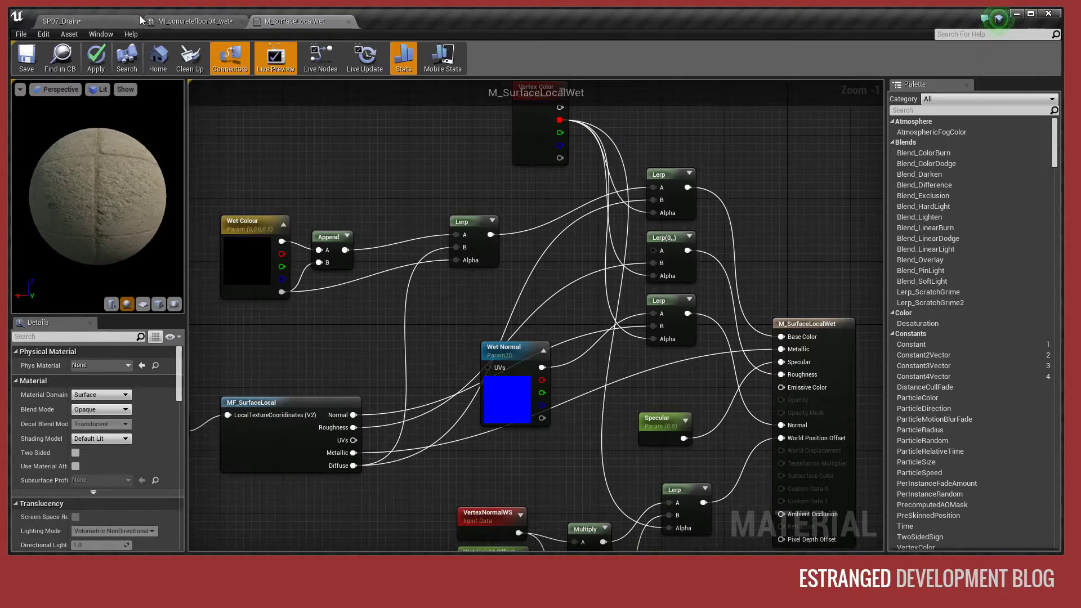
- Return to the SP07_Drain level and move through the tunnel to inspect the painted wet floor and its floor meshes
click(120, 25)
right_drag(577, 270, 515, 201)
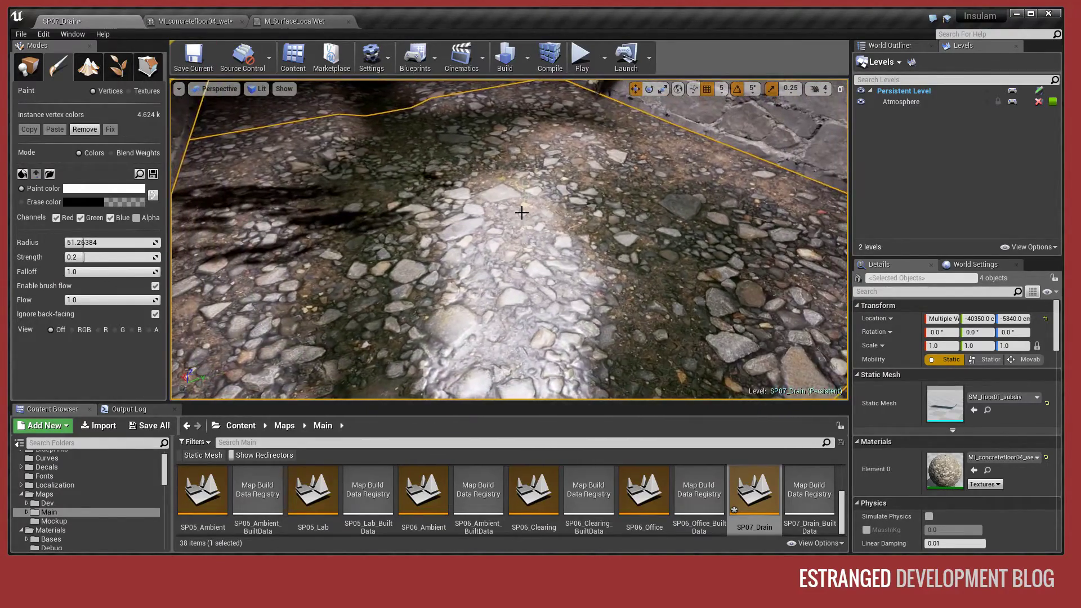
mouse_move(515, 201)
mouse_down()
mouse_move(554, 211)
mouse_move(569, 242)
mouse_move(529, 332)
mouse_up()
mouse_move(529, 332)
right_down()
mouse_move(552, 253)
mouse_move(518, 270)
mouse_move(520, 256)
mouse_move(569, 338)
mouse_move(676, 343)
mouse_move(777, 315)
right_up()
right_drag(541, 282, 544, 175)
right_drag(540, 242, 569, 361)
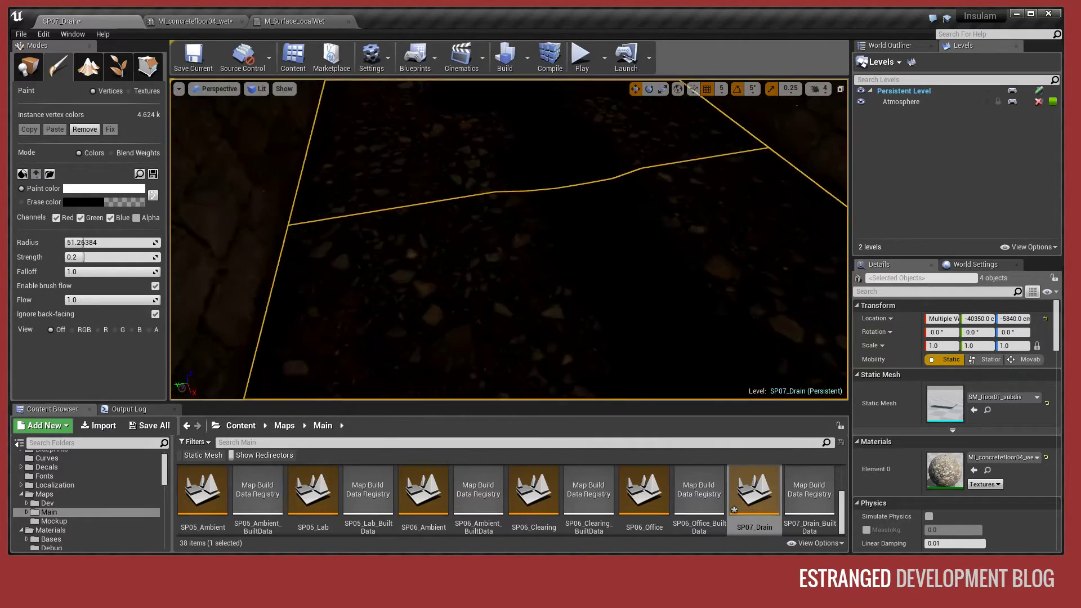
right_drag(541, 270, 506, 186)
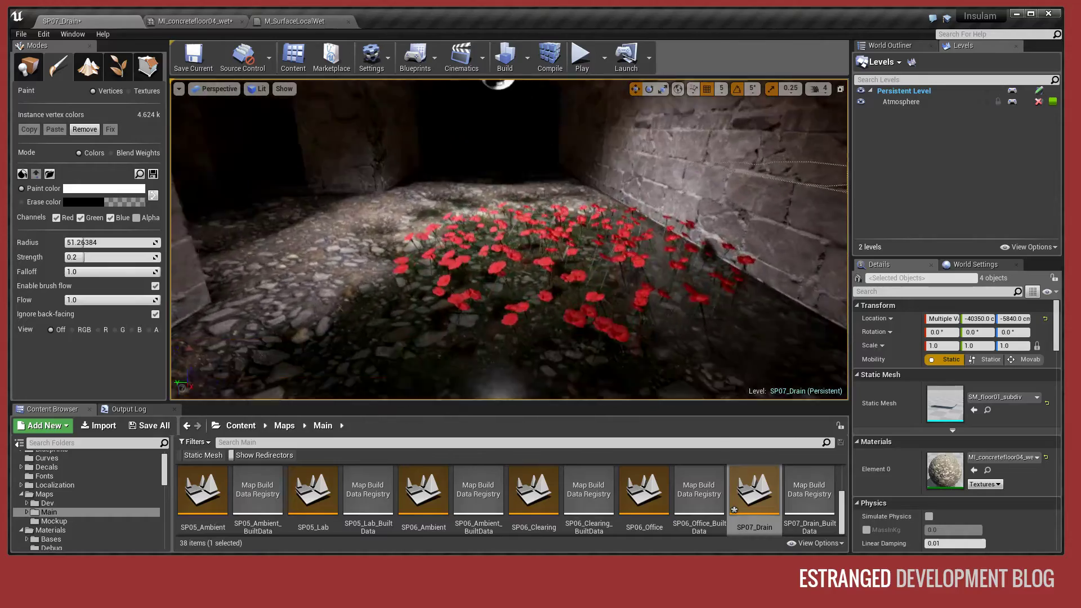
click(507, 338)
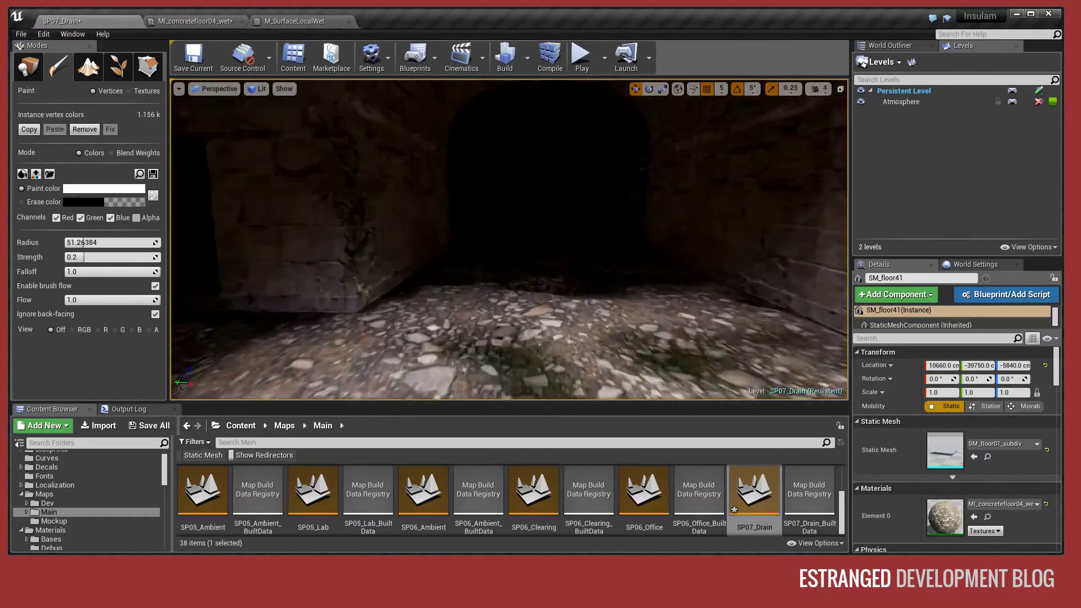
right_drag(509, 239, 521, 194)
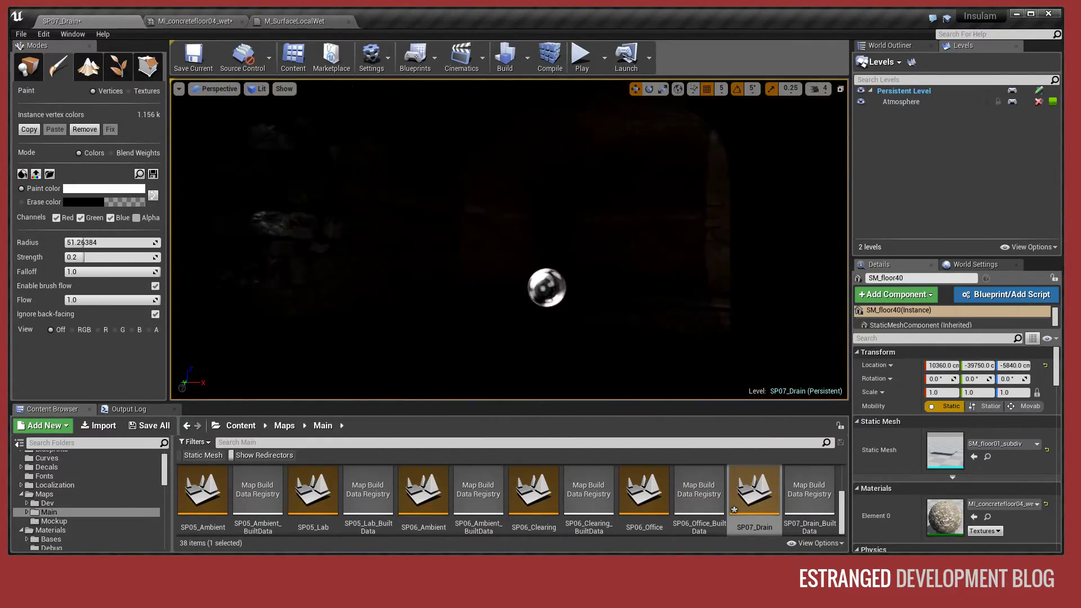